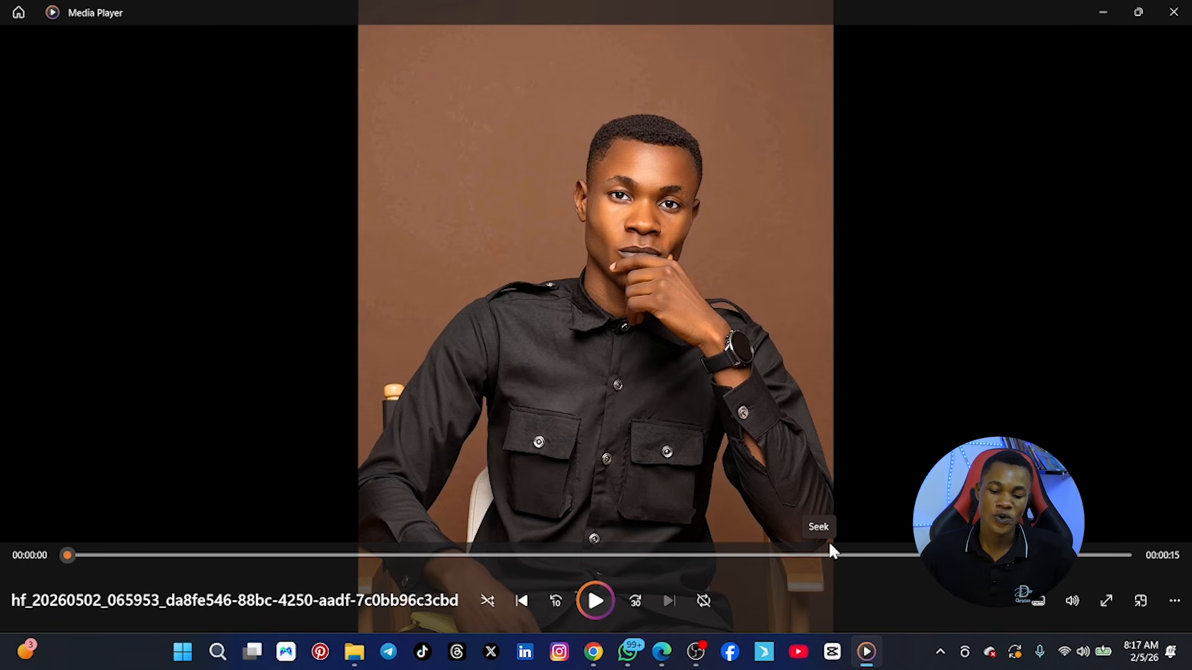
Step: Minimize the media player and look over the featured tools and models on the Higgsfield home page
left_click(1110, 11)
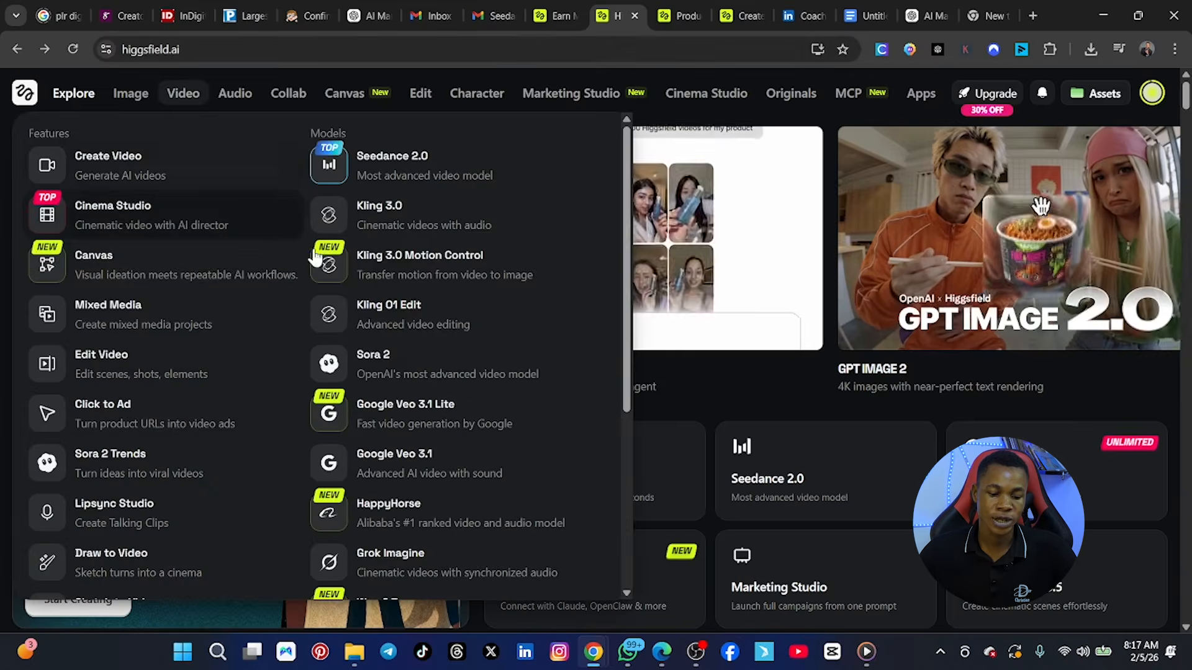
scroll(744, 284, "down", 1)
scroll(744, 284, "down", 3)
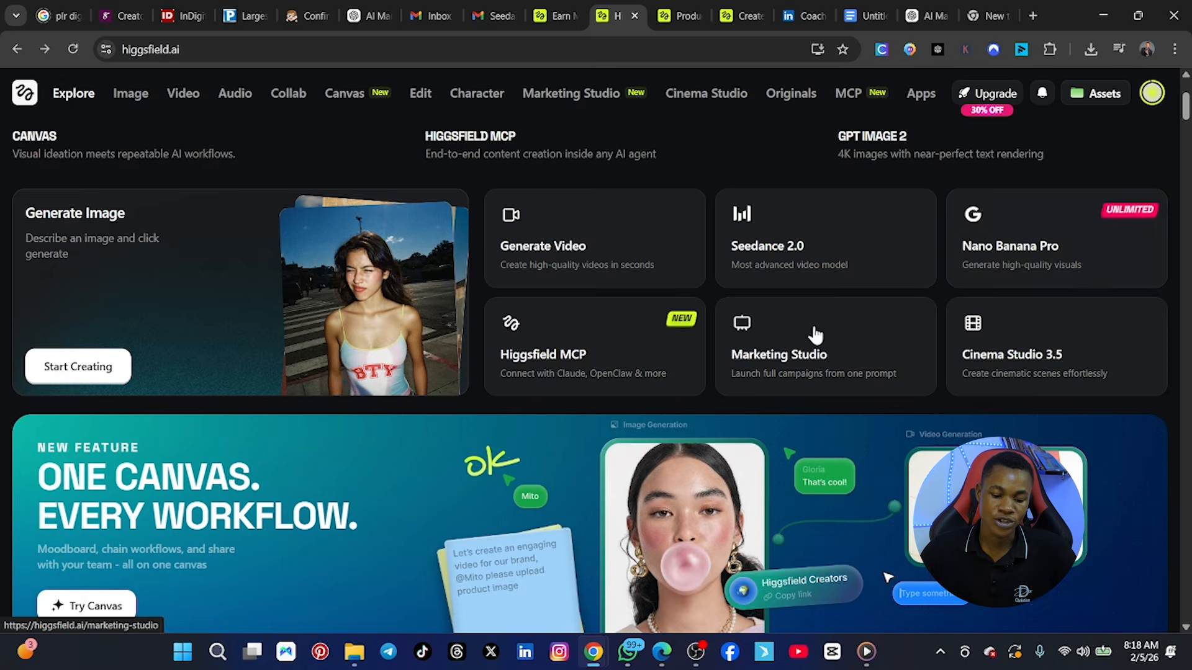
scroll(590, 359, "down", 15)
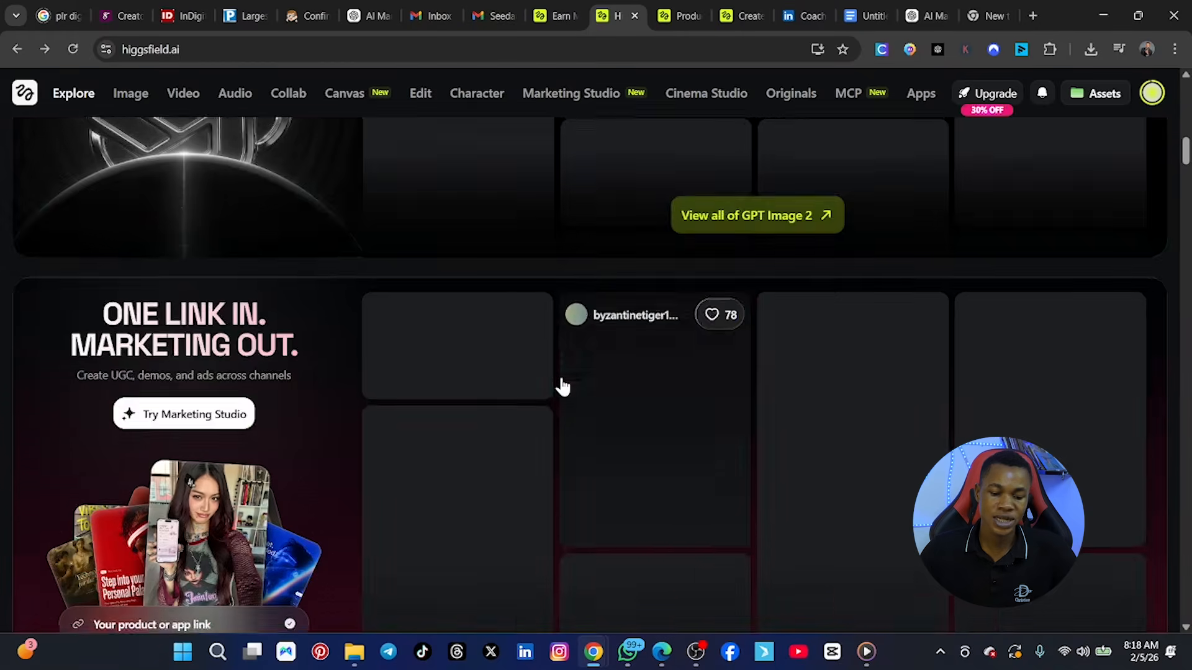
scroll(562, 385, "down", 10)
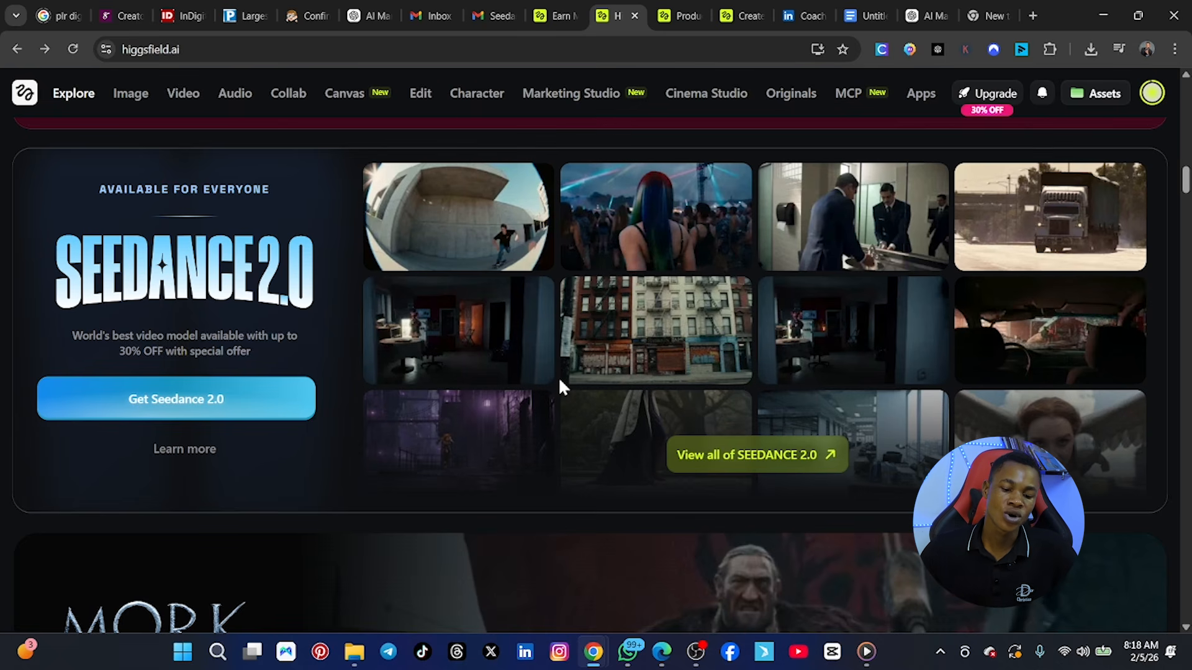
scroll(558, 386, "up", 10)
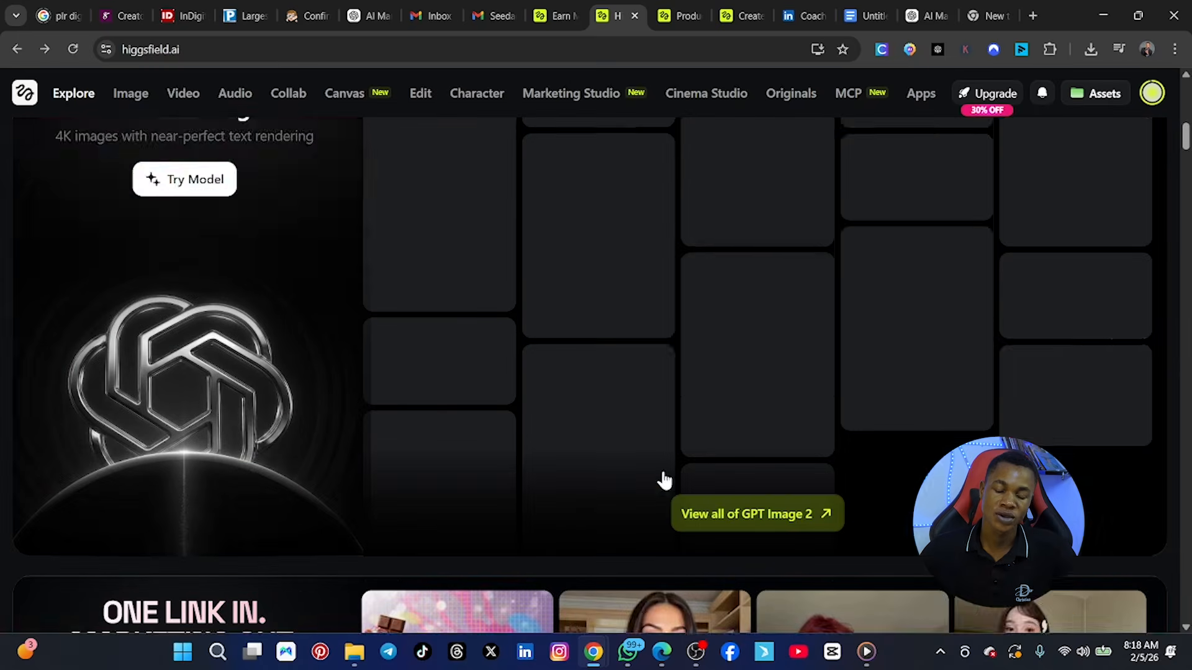
scroll(733, 442, "up", 10)
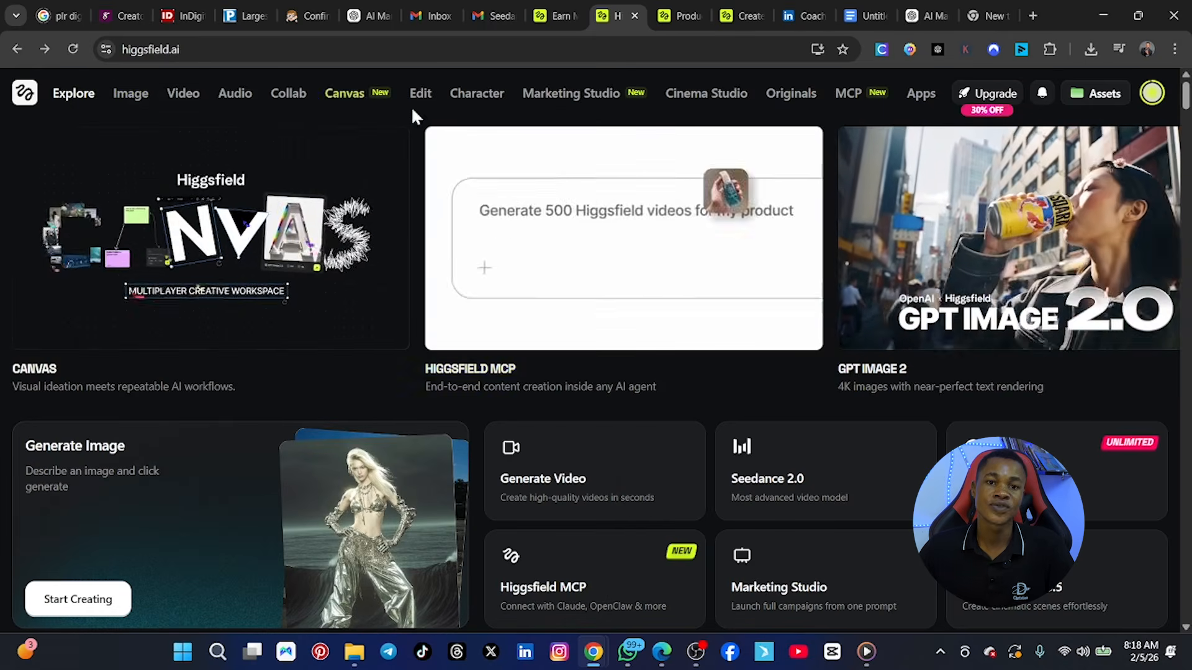
Step: Review the features and models that Higgsfield offers for image, video and audio generation
mouse_move(121, 111)
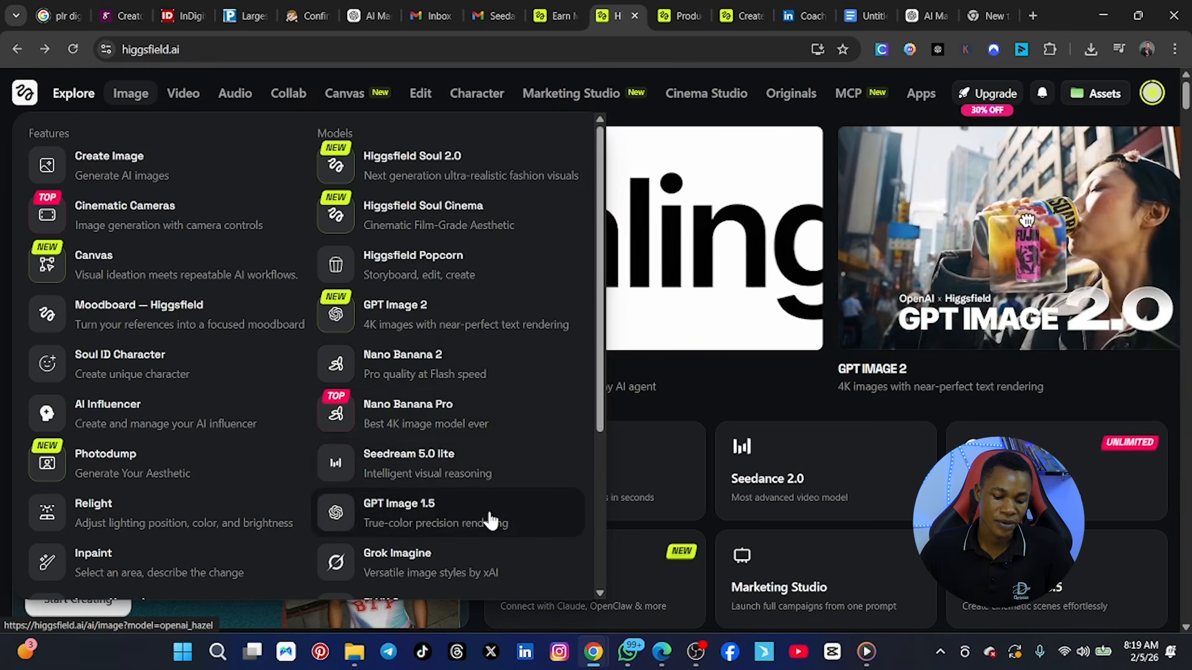
scroll(487, 546, "down", 2)
scroll(486, 546, "down", 2)
scroll(407, 397, "down", 2)
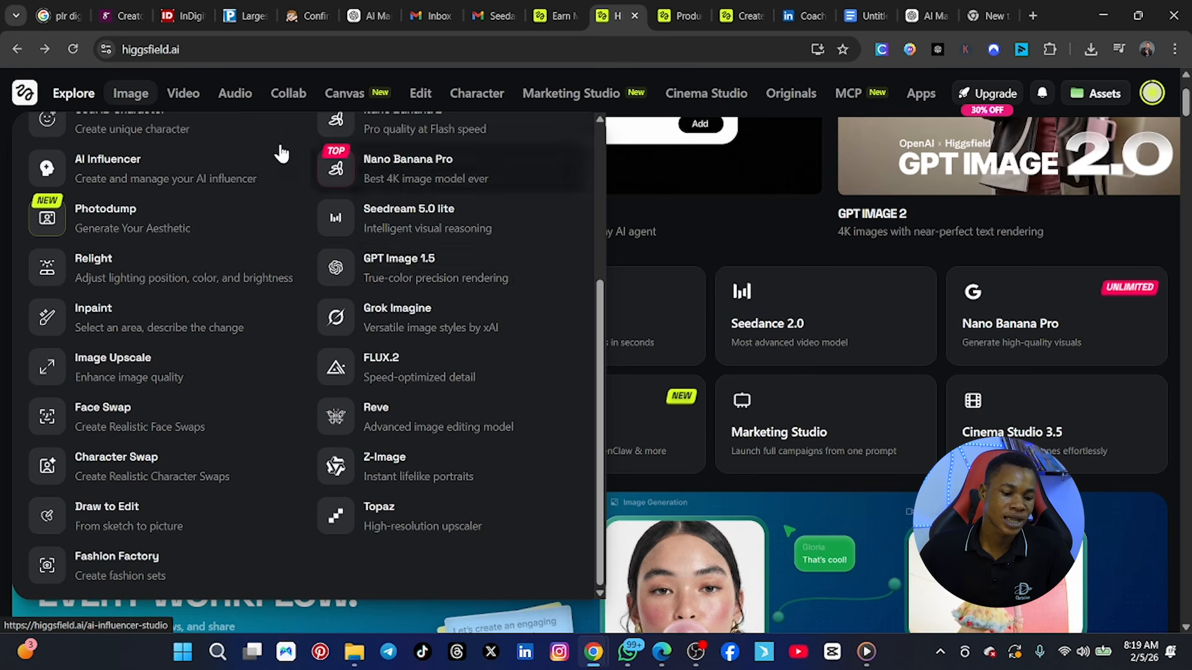
mouse_move(179, 94)
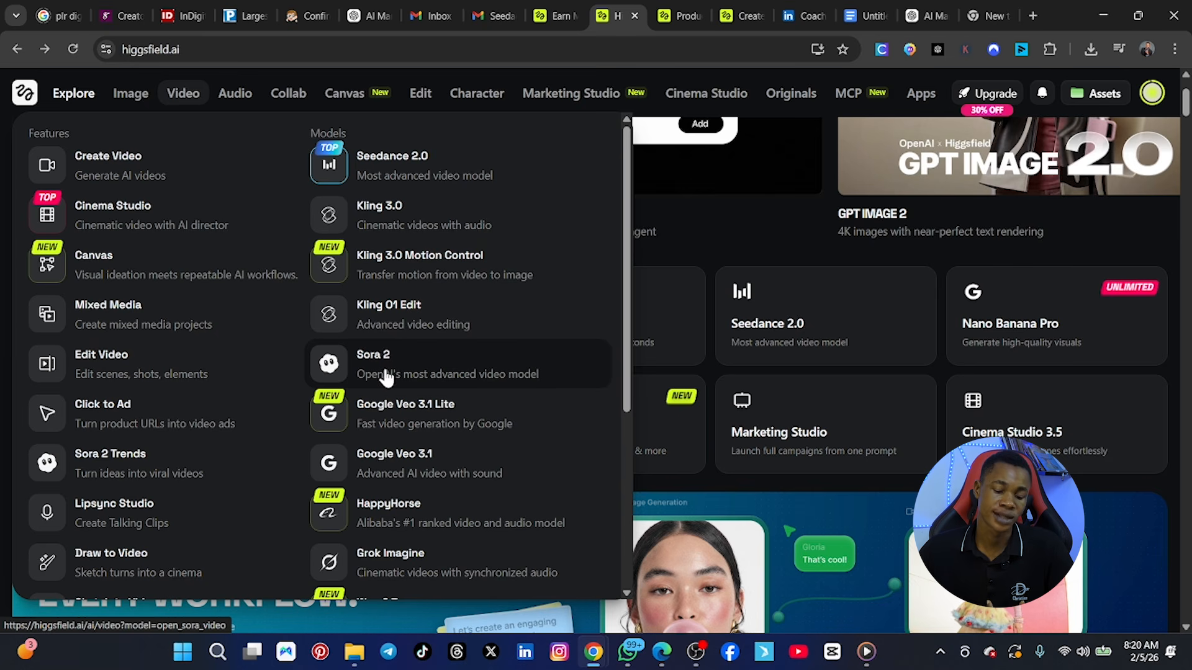
scroll(402, 422, "down", 3)
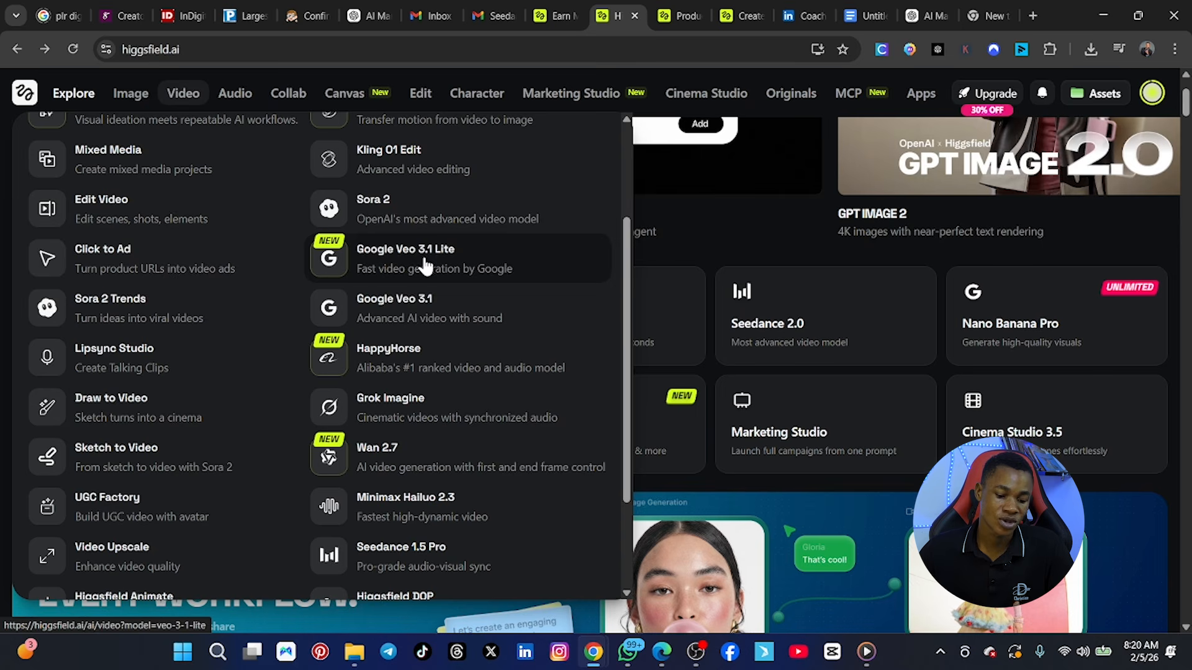
scroll(409, 285, "down", 3)
scroll(427, 373, "up", 5)
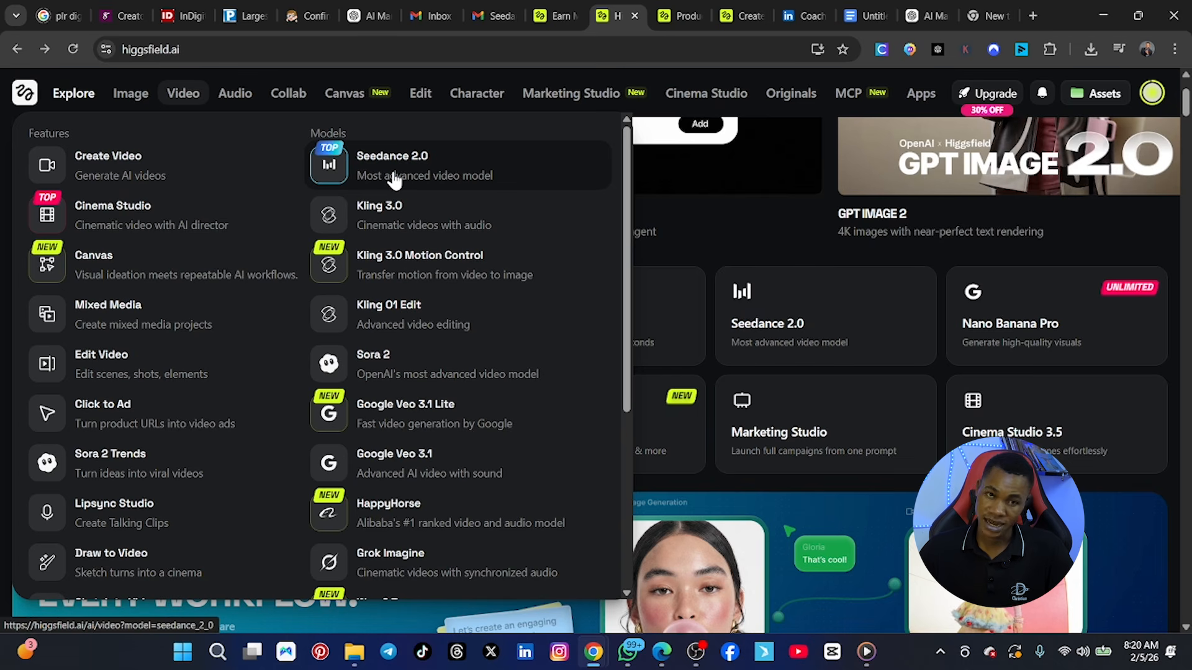
mouse_move(235, 102)
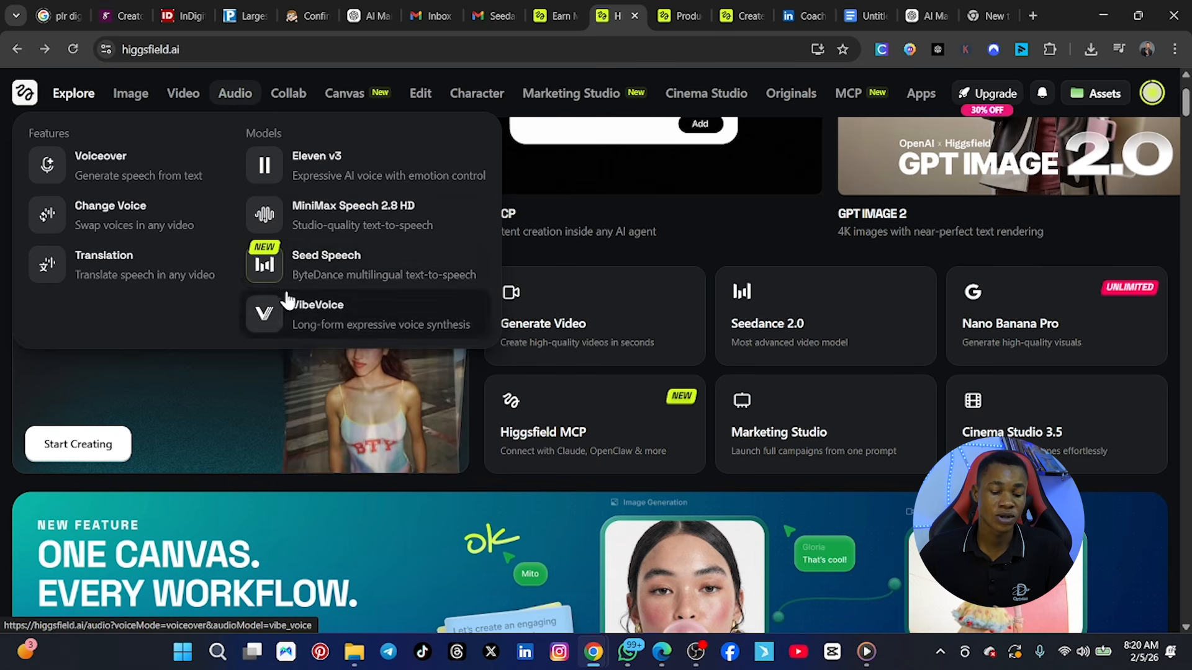
mouse_move(421, 99)
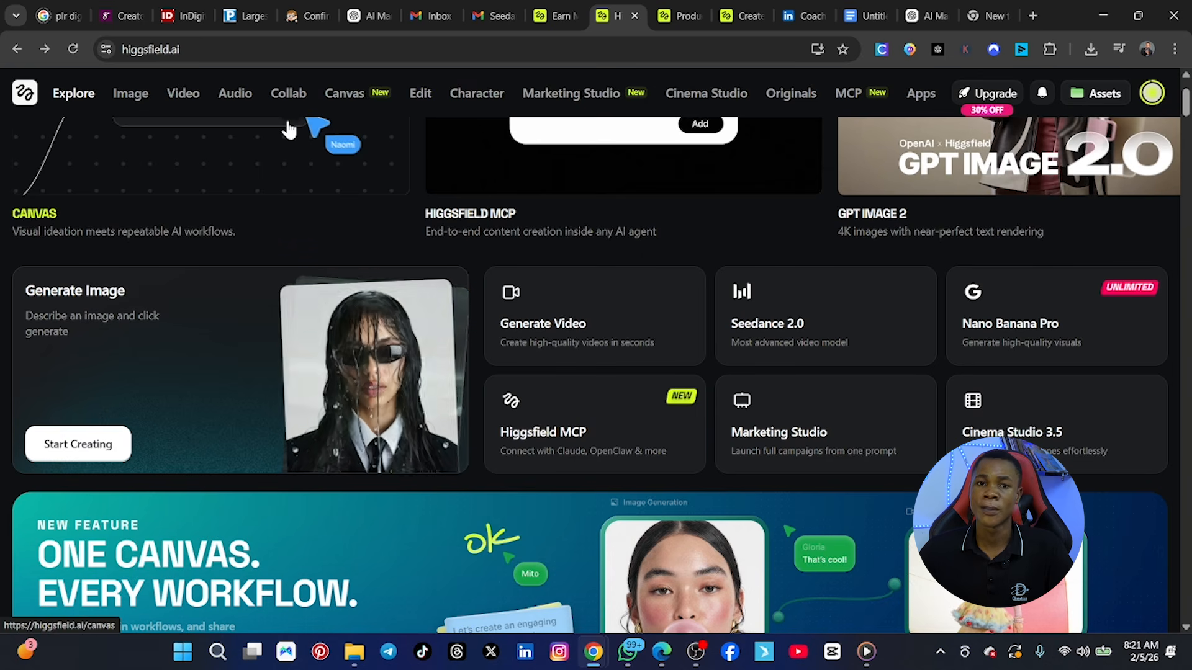
Step: Open the video generator with the Seedance 2.0 model and briefly preview the first video in the history
mouse_move(174, 100)
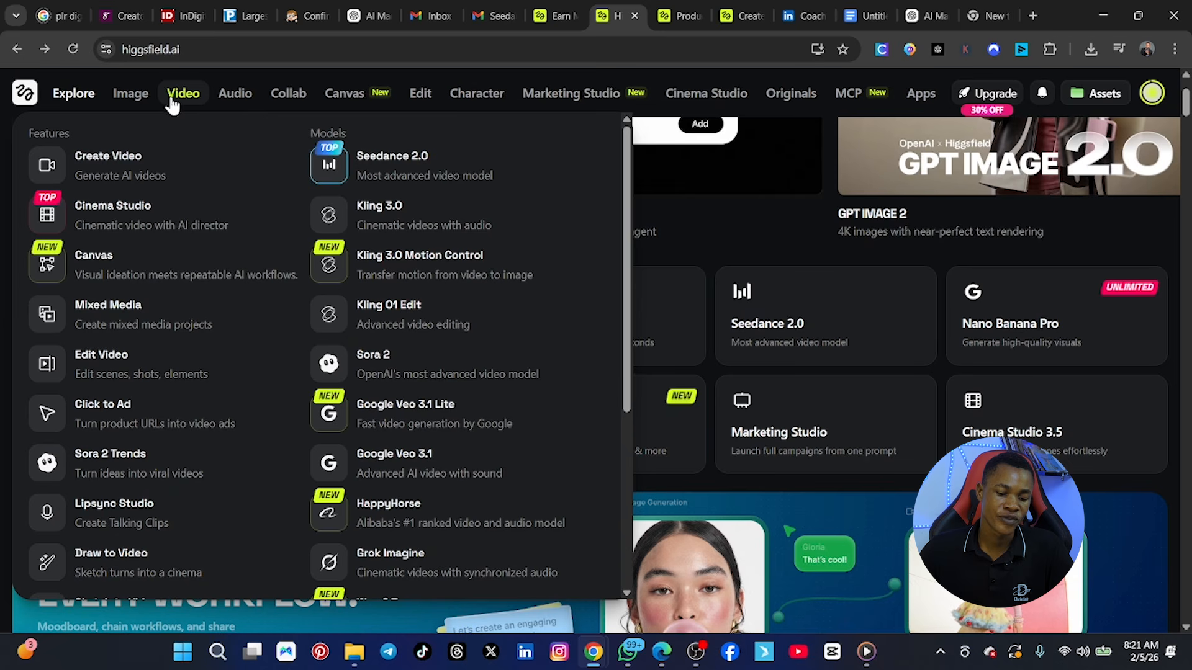
left_click(410, 163)
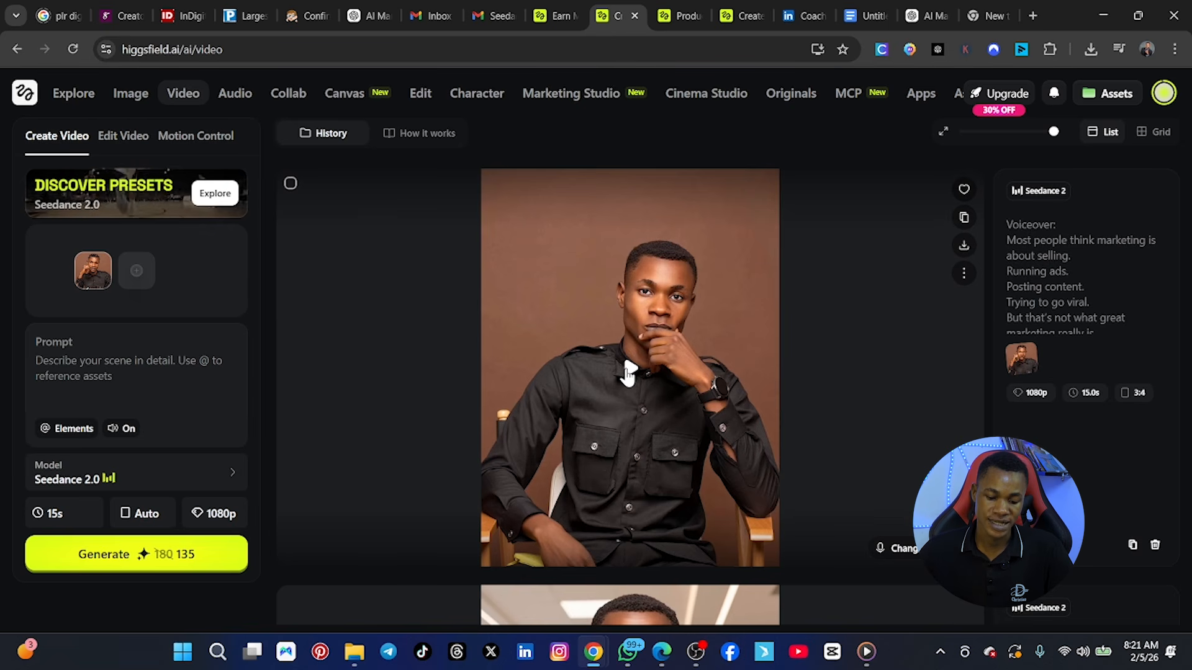
left_click(631, 372)
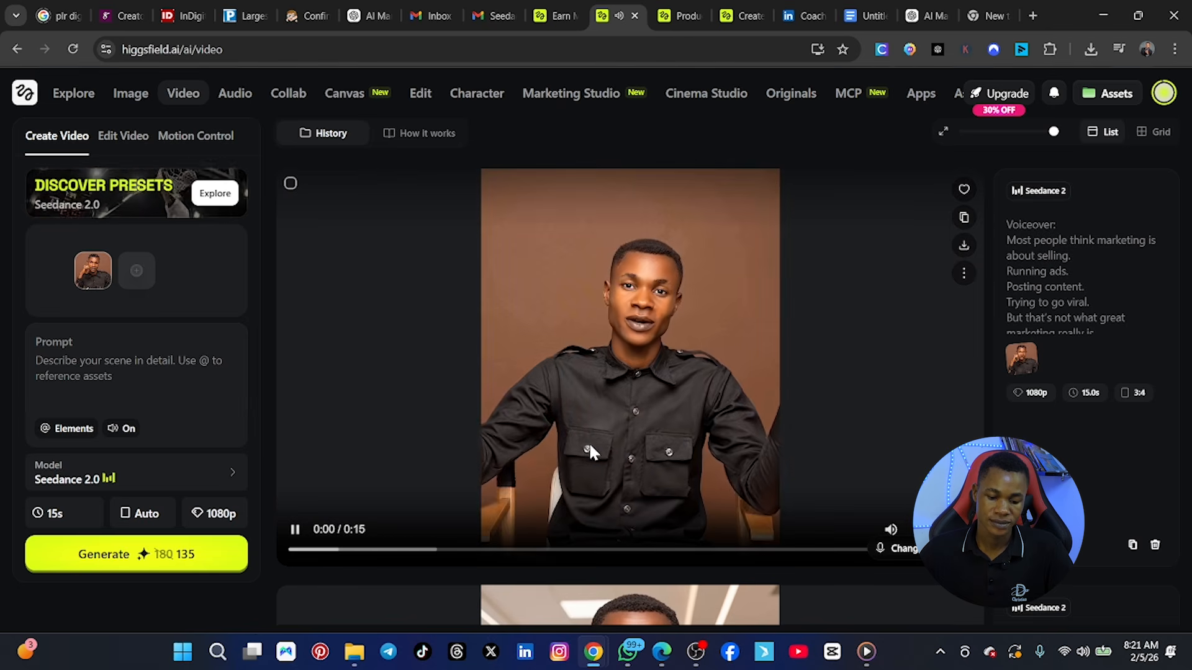
left_click(295, 531)
Step: Preview a few seconds of the second generated video in the history, then pause it
scroll(550, 405, "down", 4)
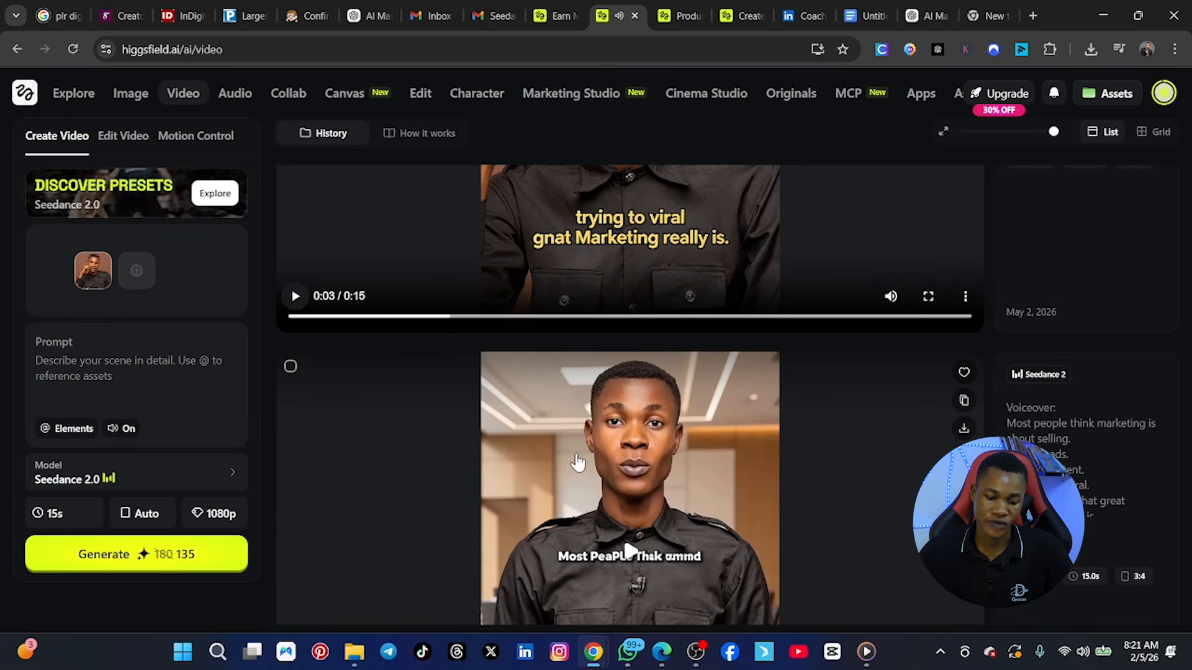
scroll(546, 490, "down", 5)
scroll(634, 380, "up", 3)
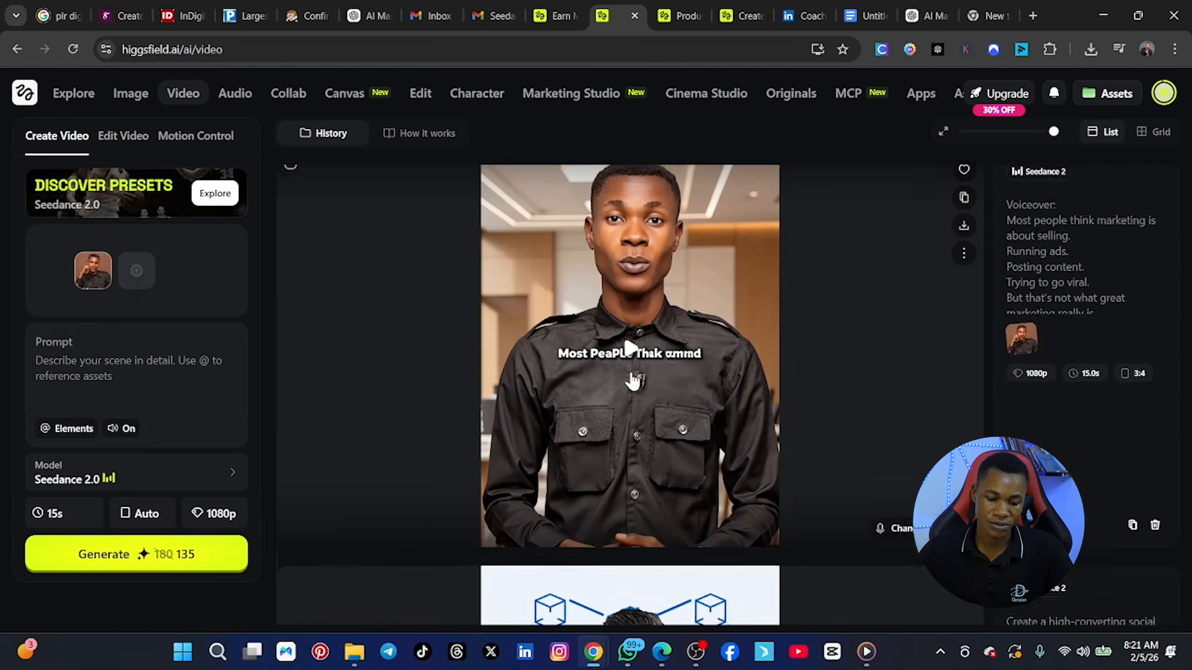
left_click(633, 413)
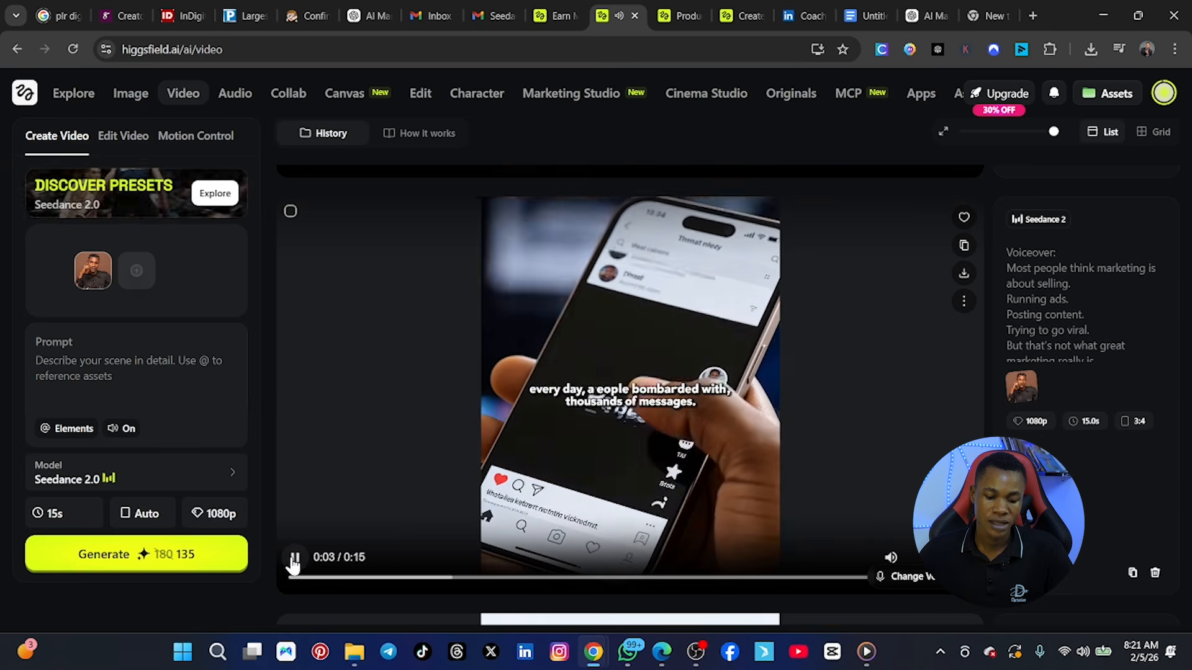
left_click(296, 558)
scroll(417, 543, "up", 6)
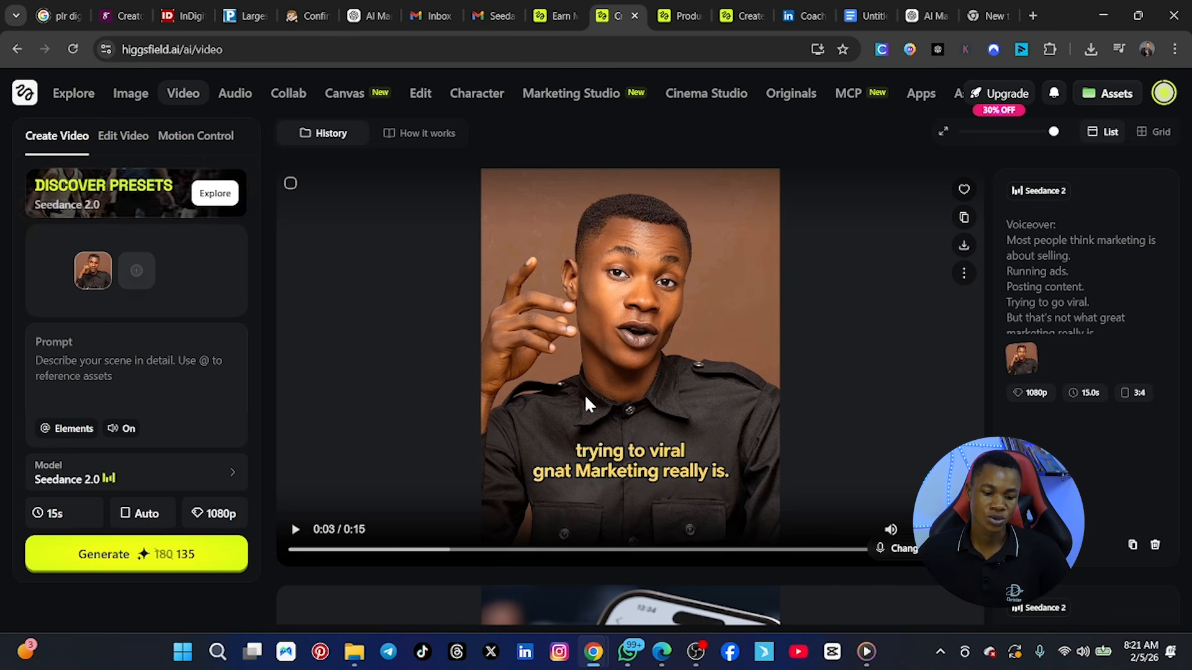
Step: Switch to the ChatGPT marketing script chat and copy the earlier script request into a new message
left_click(365, 19)
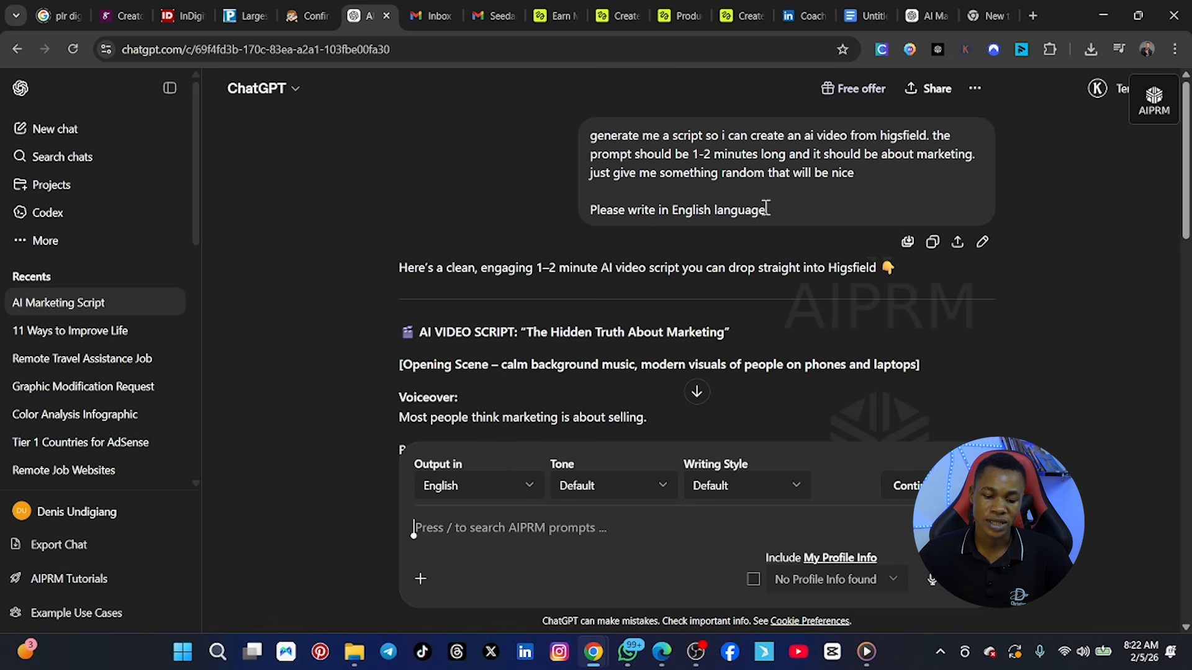
left_click_drag(770, 214, 582, 149)
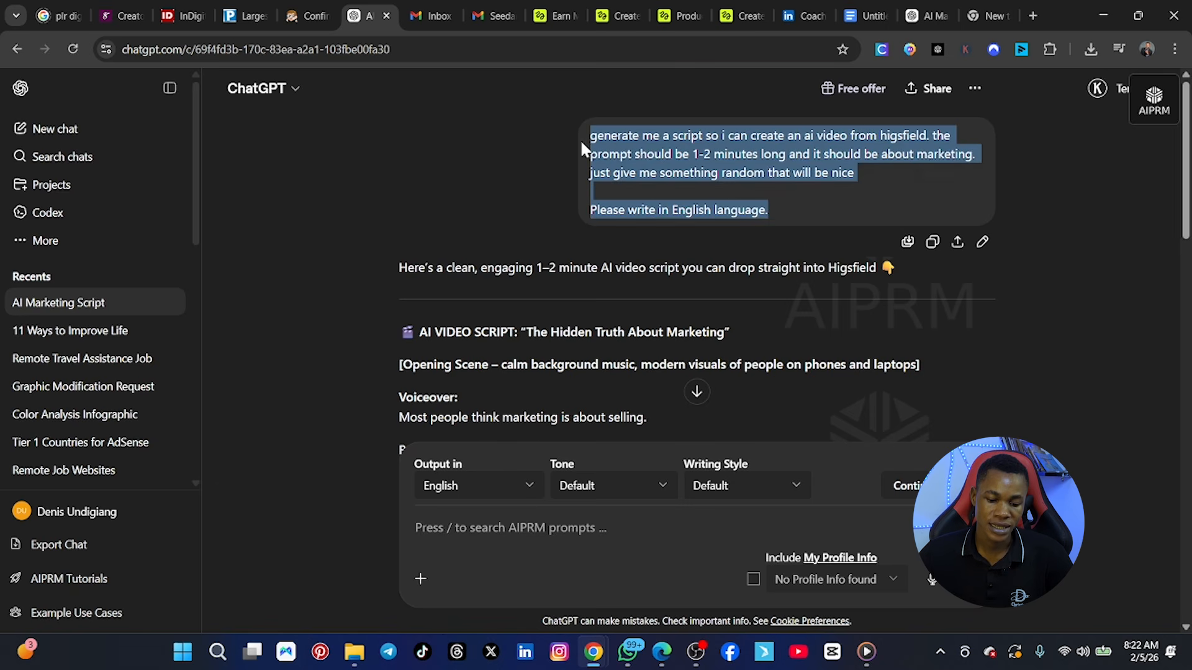
right_click(616, 150)
left_click(642, 165)
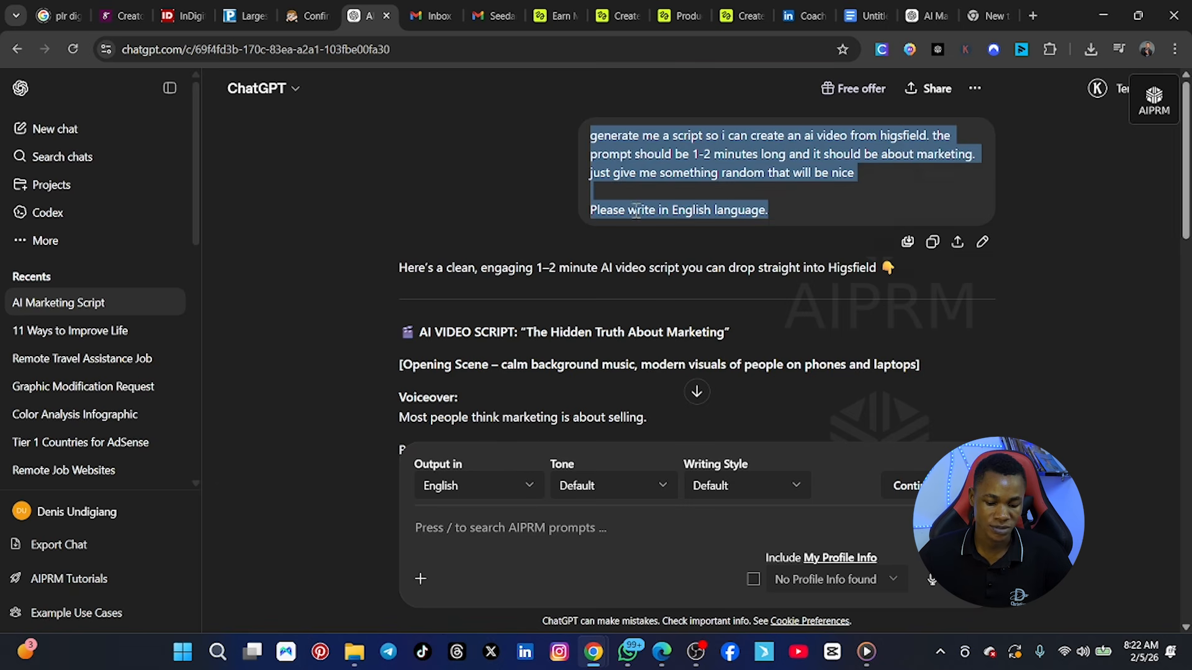
left_click(473, 535)
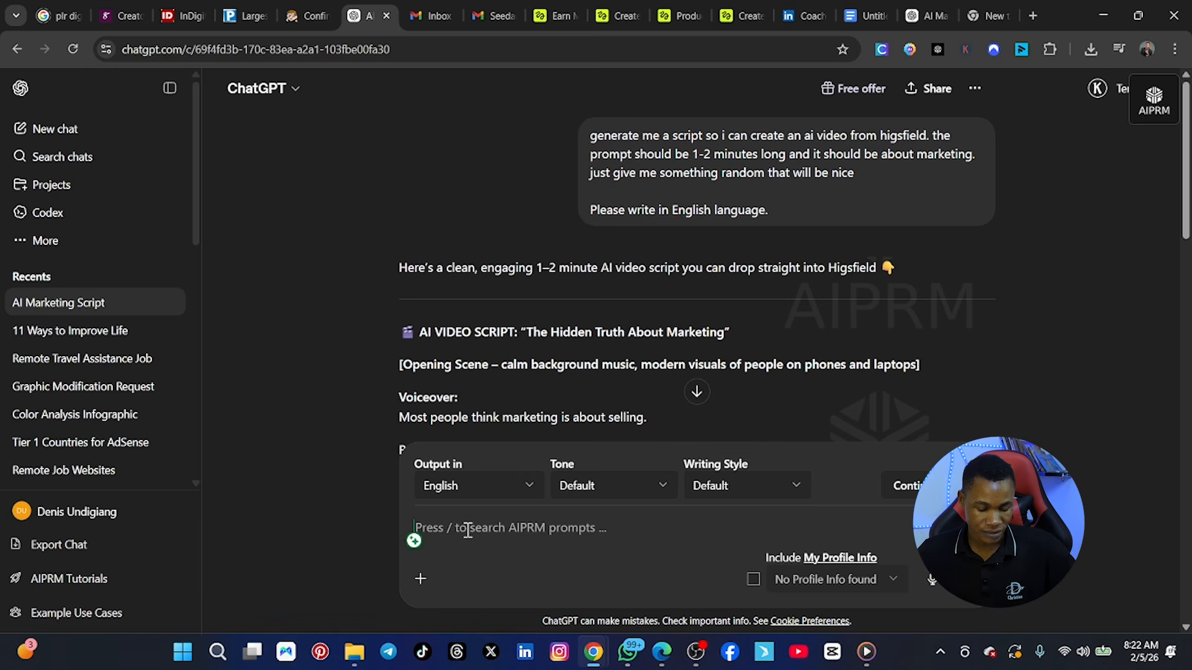
key("ctrl+v")
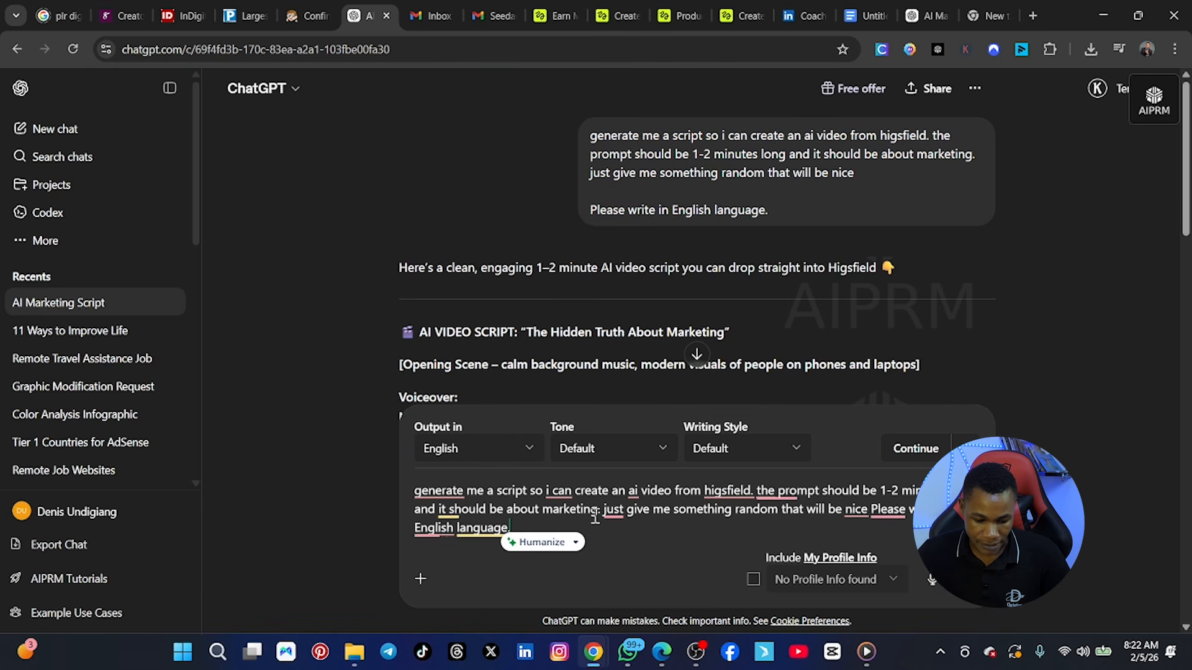
Step: Change the topic in the new request from marketing to "relationship" and send it
left_click_drag(599, 507, 534, 508)
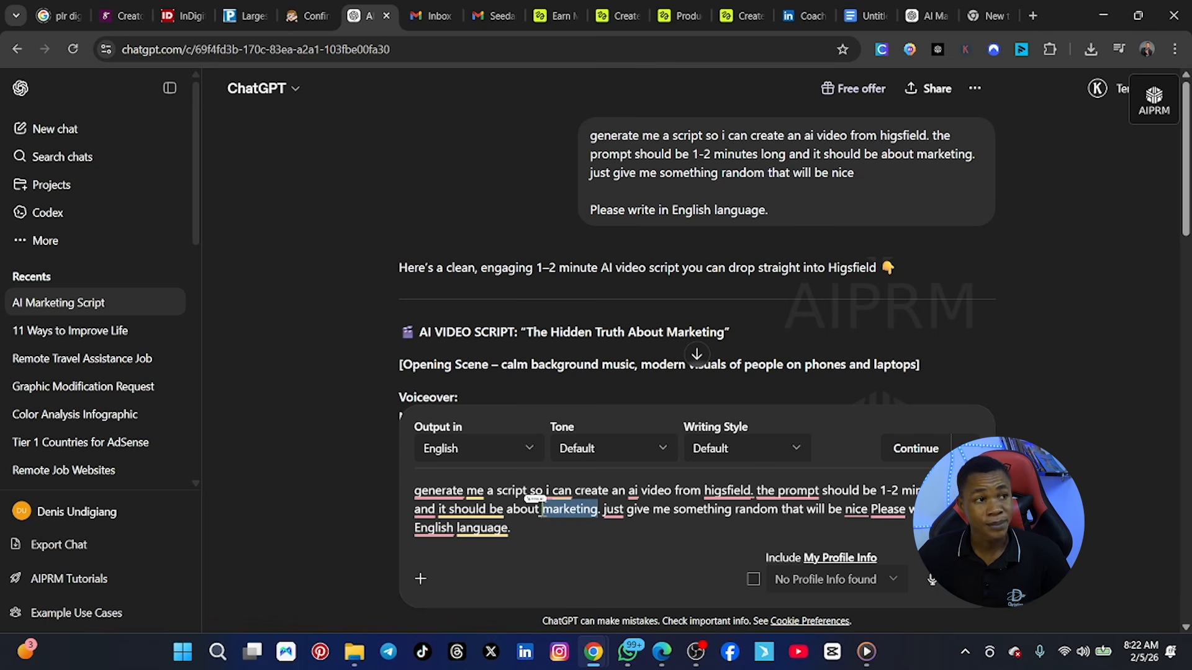
type("relations")
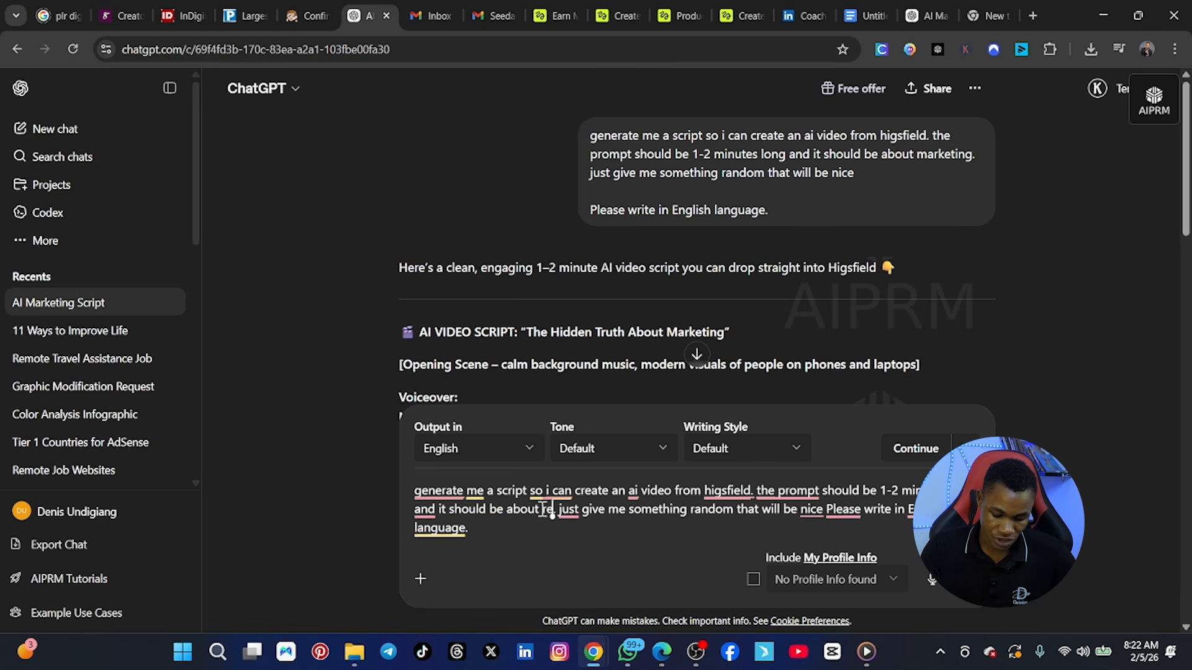
type("hip")
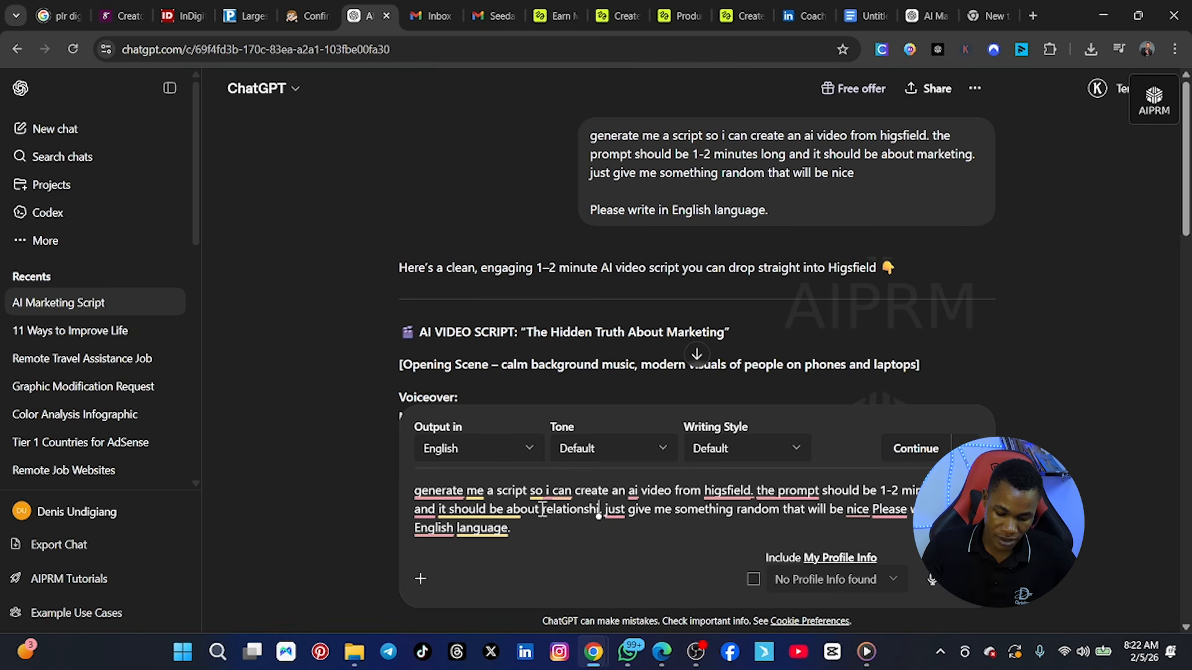
key("Delete")
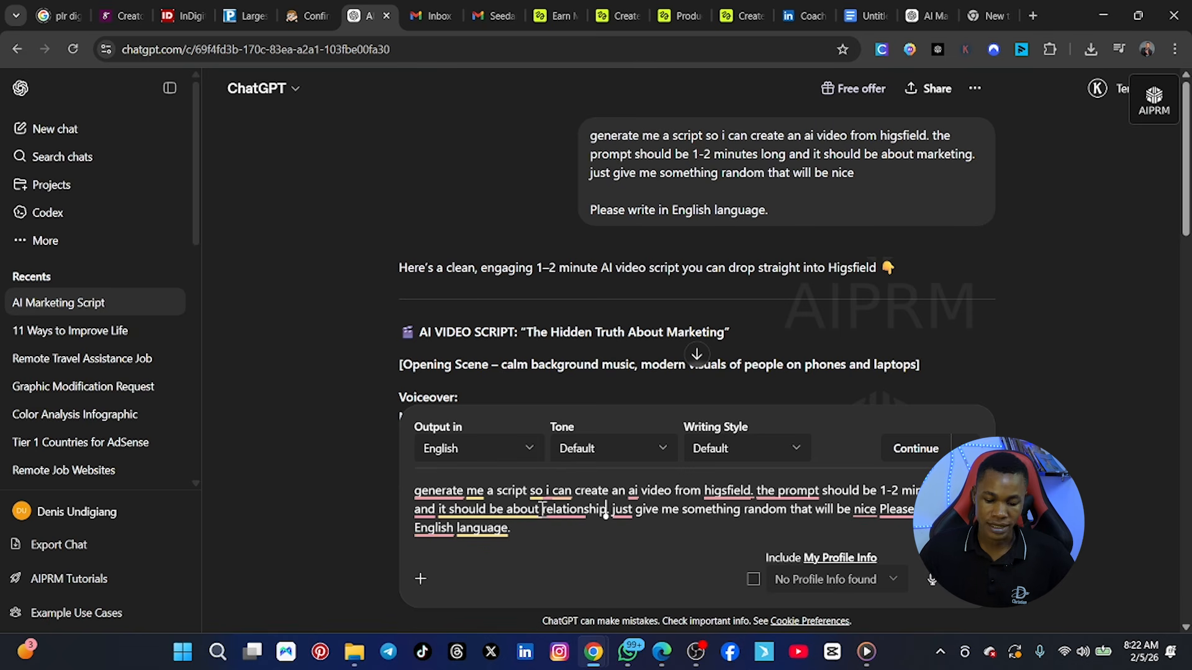
key("Return")
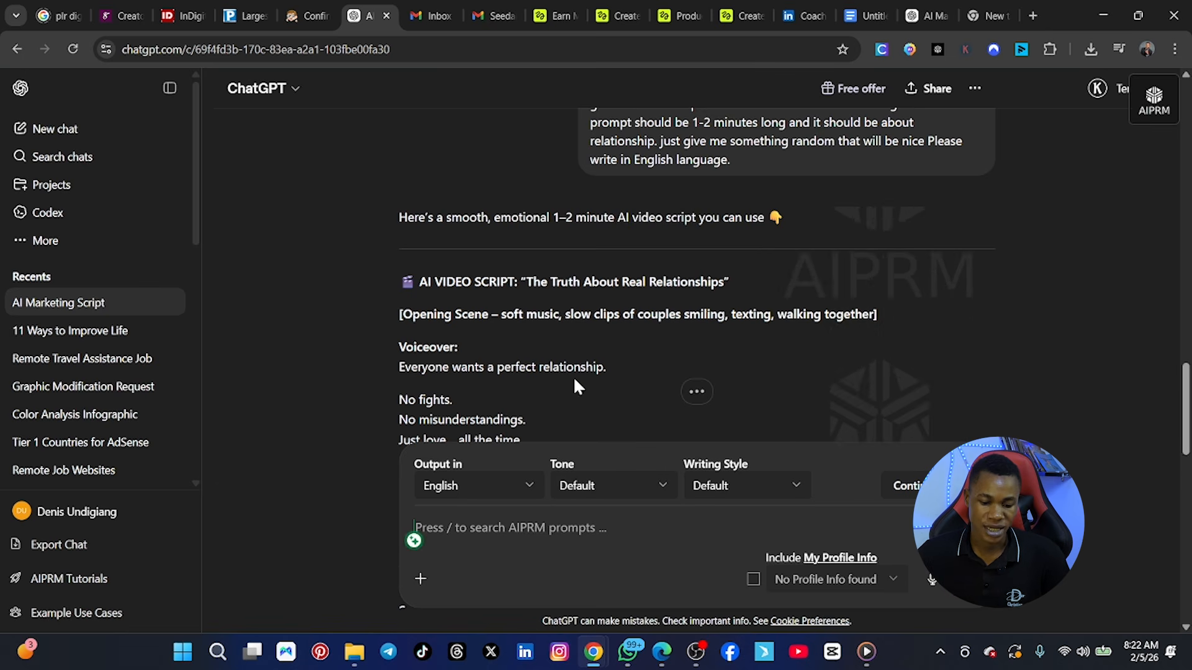
Step: Copy the generated relationship script from "Voiceover:" to "They'll grow with you." and return to the Higgsfield video generator
scroll(611, 373, "down", 1)
scroll(611, 369, "down", 11)
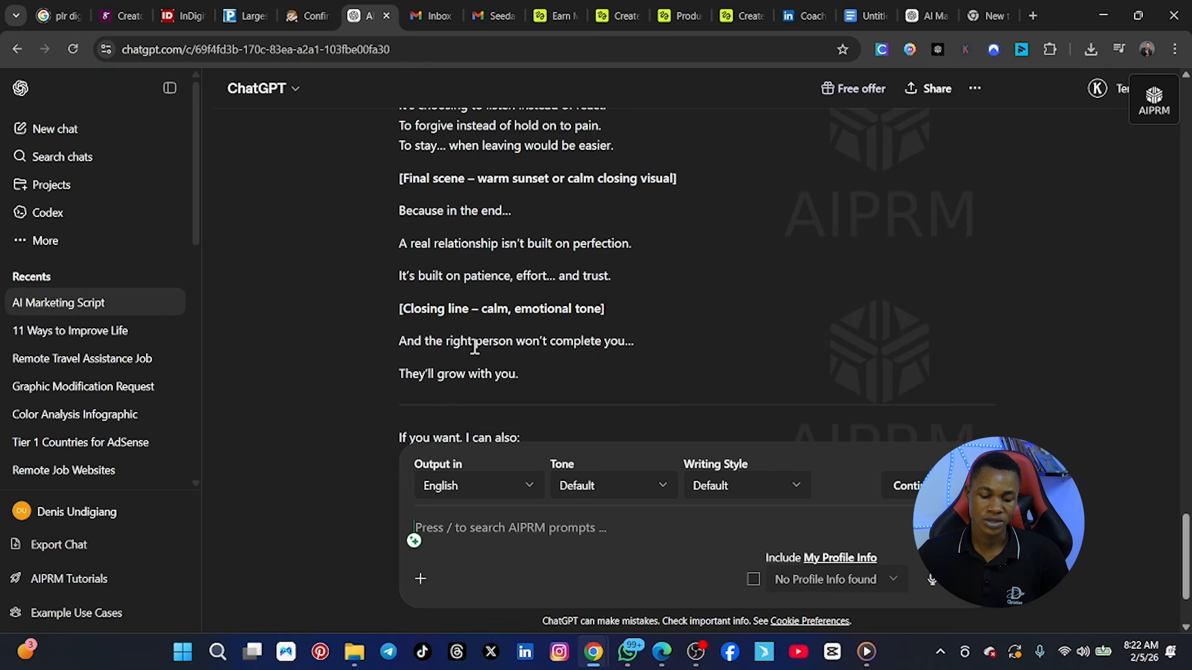
scroll(524, 311, "up", 2)
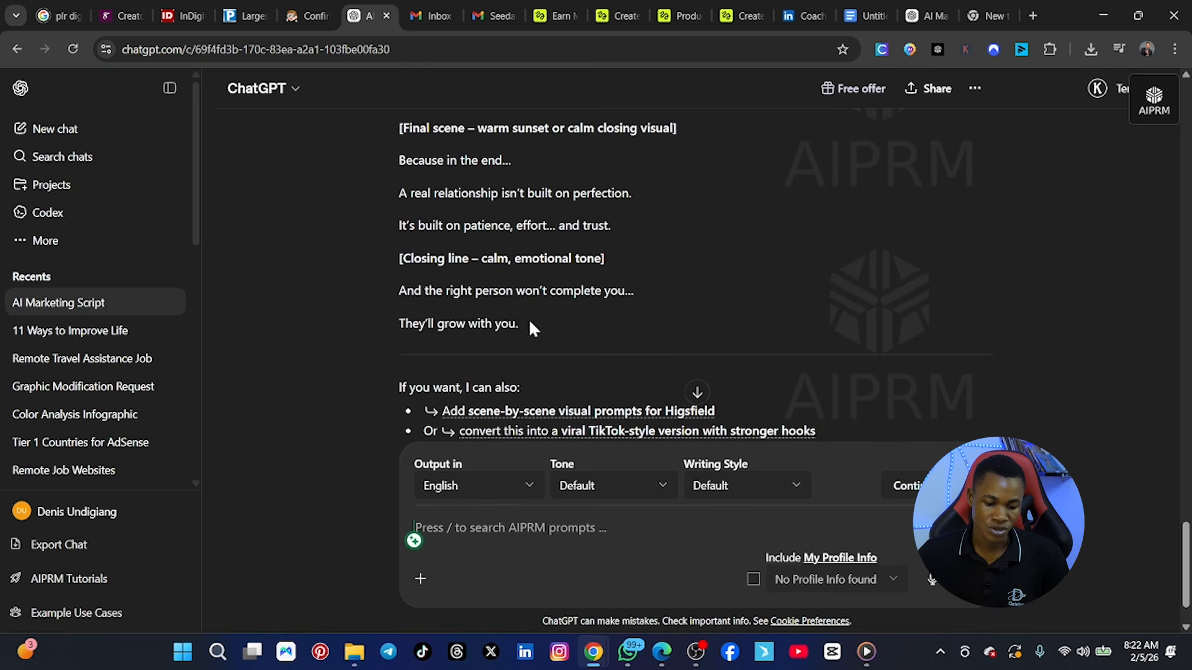
left_click_drag(522, 325, 397, 272)
right_click(413, 287)
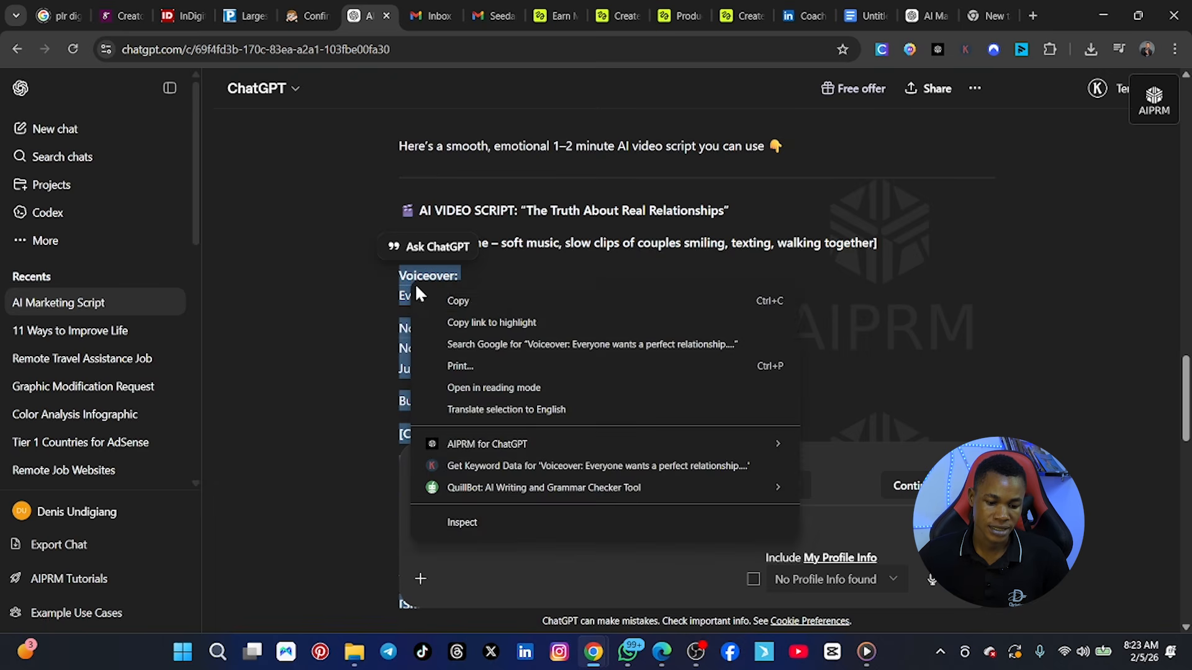
left_click(471, 300)
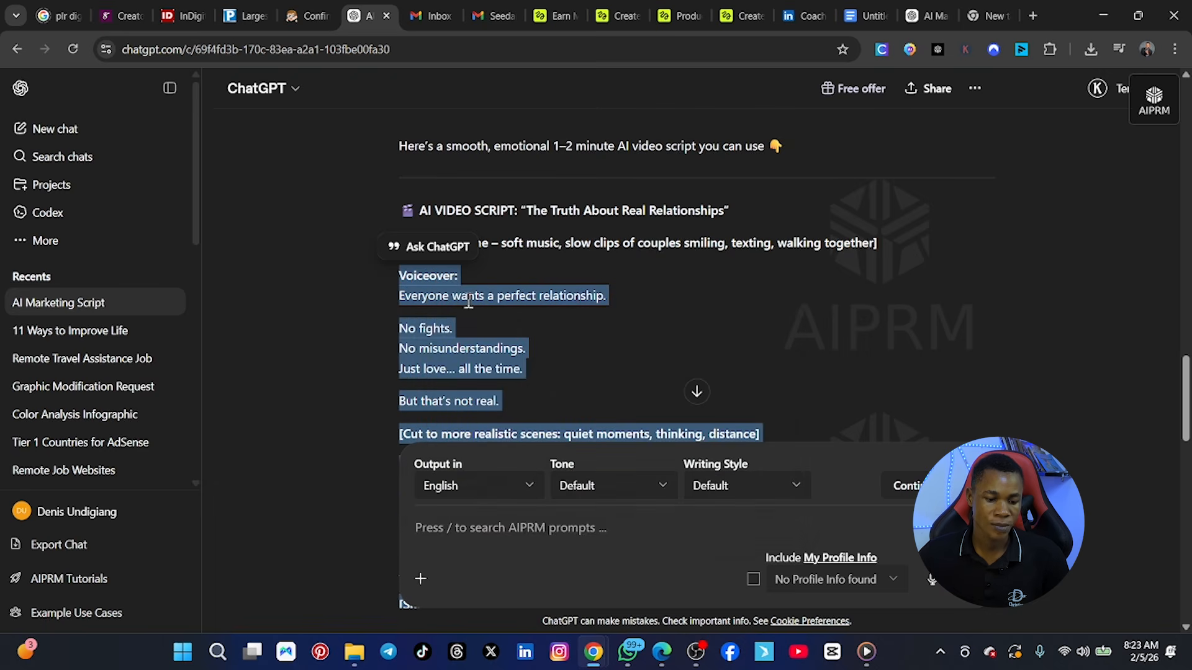
left_click(601, 18)
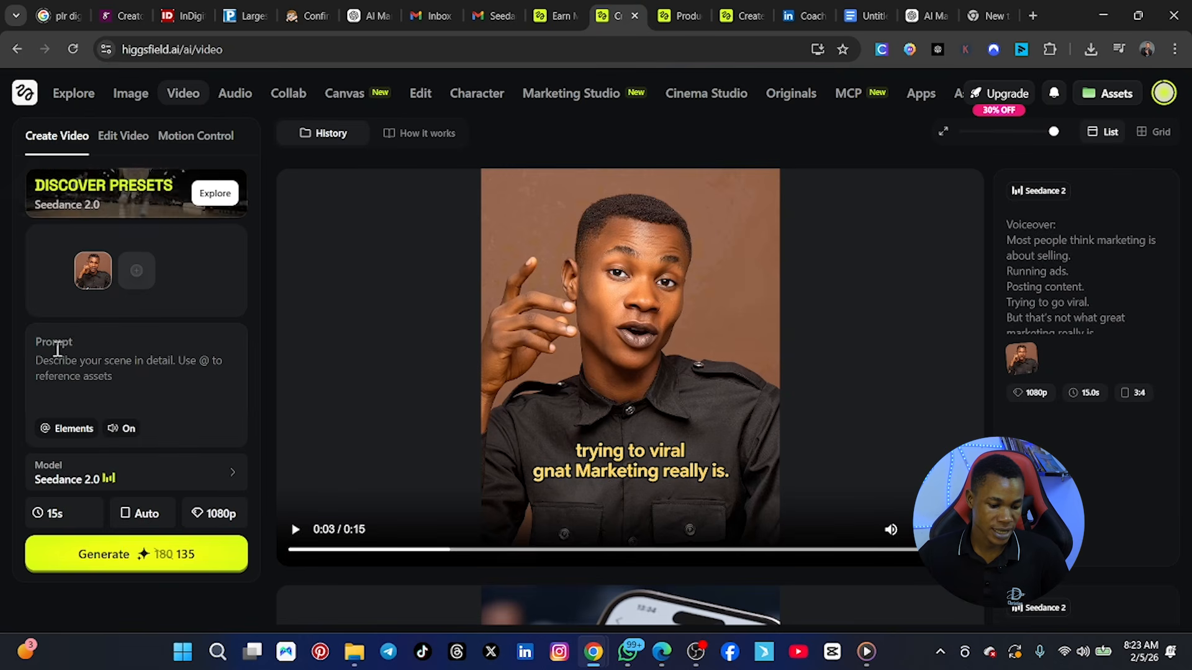
Step: Paste the copied relationship script into the video prompt and remove the previous reference photo of the man in the black shirt
left_click(55, 365)
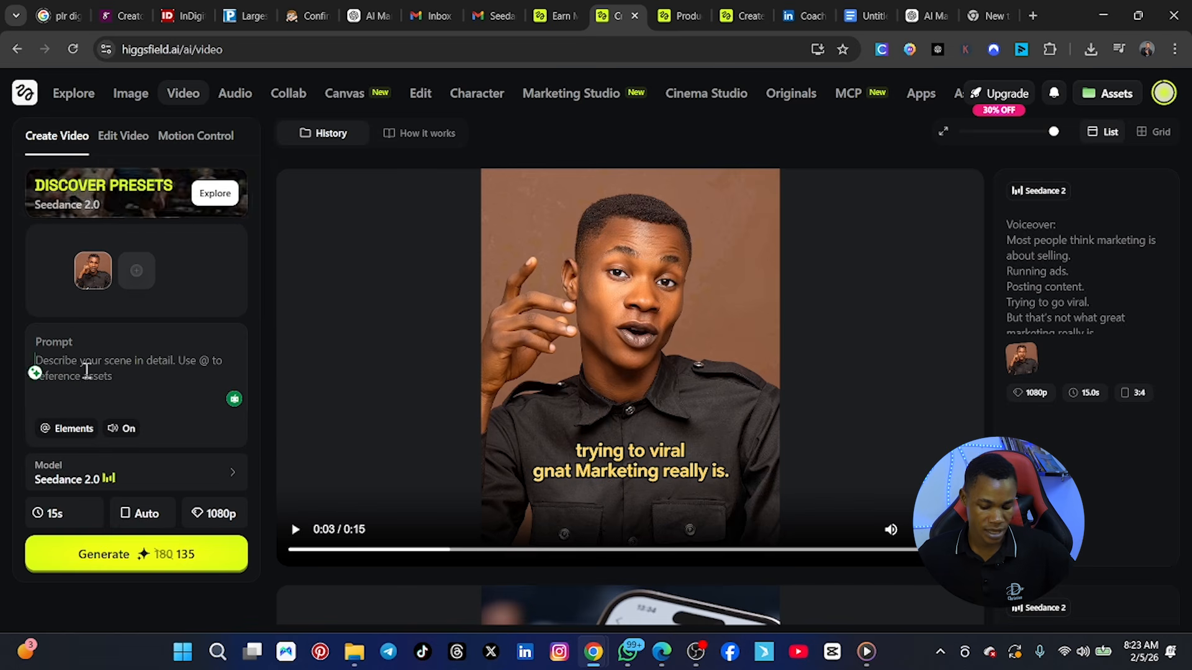
key("ctrl+v")
scroll(115, 407, "up", 5)
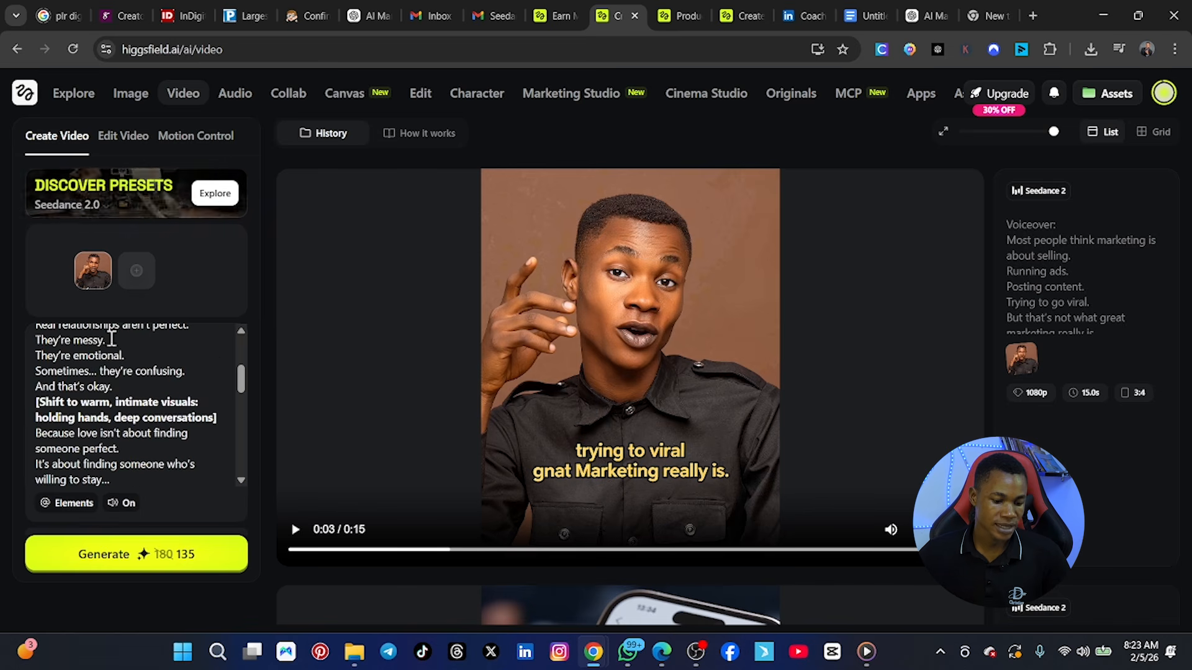
left_click(113, 257)
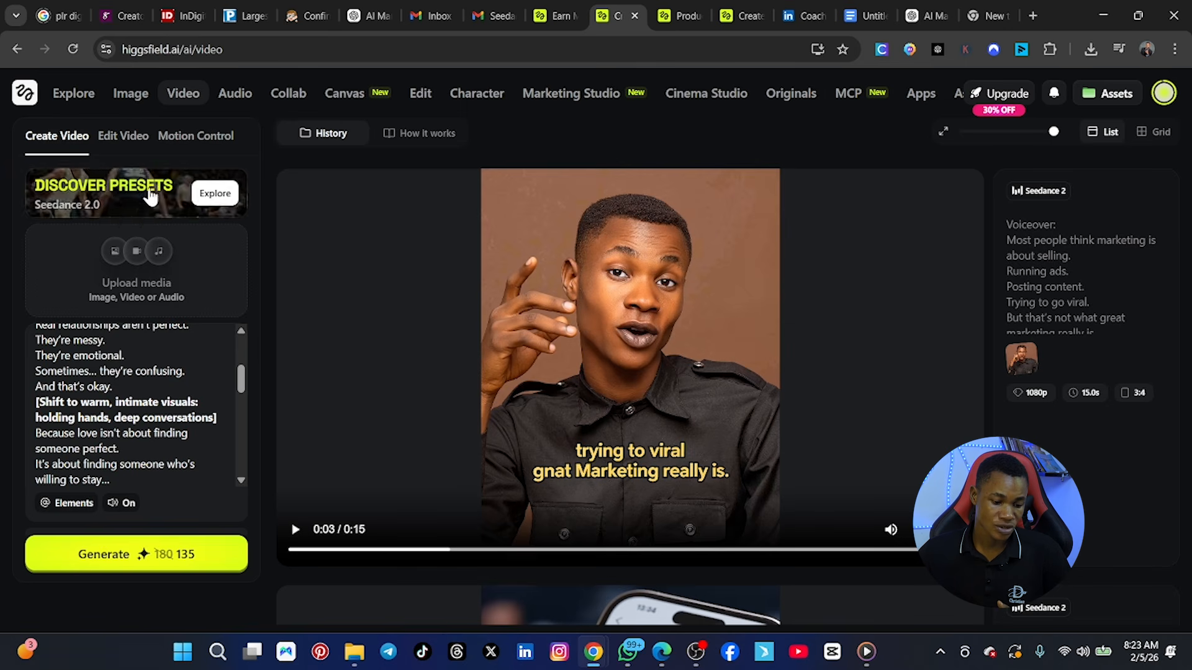
Step: Upload the photo of the man in the red and yellow academic gown from the Downloads folder and add it as reference image
left_click(115, 253)
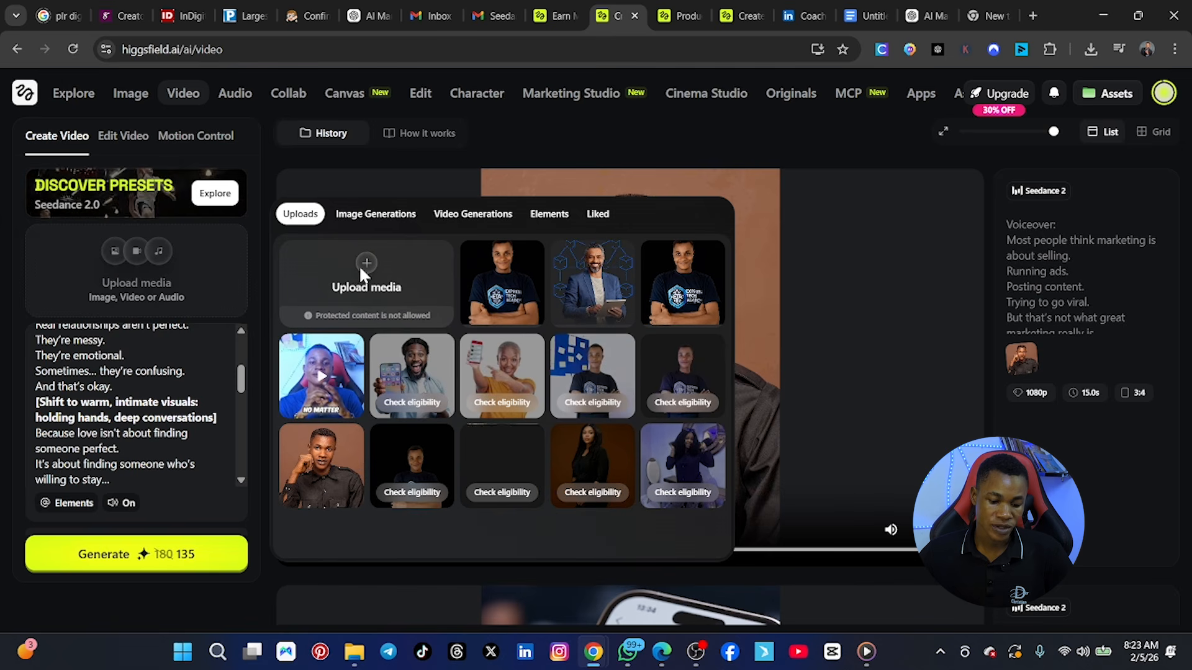
left_click(364, 286)
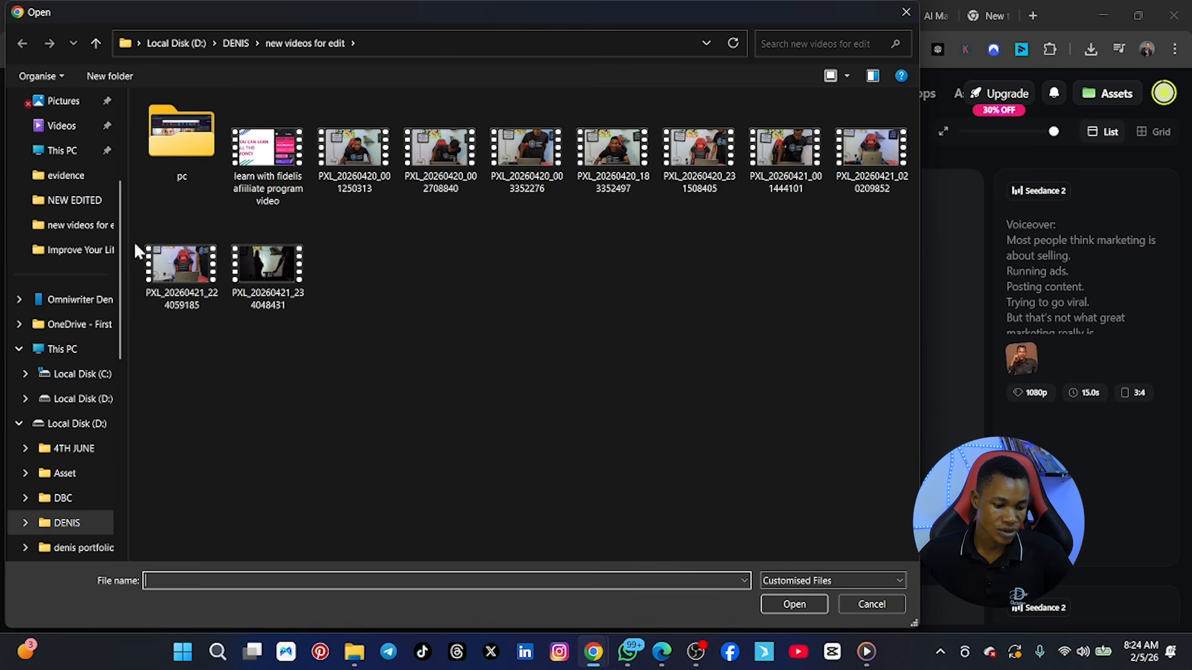
left_click(96, 42)
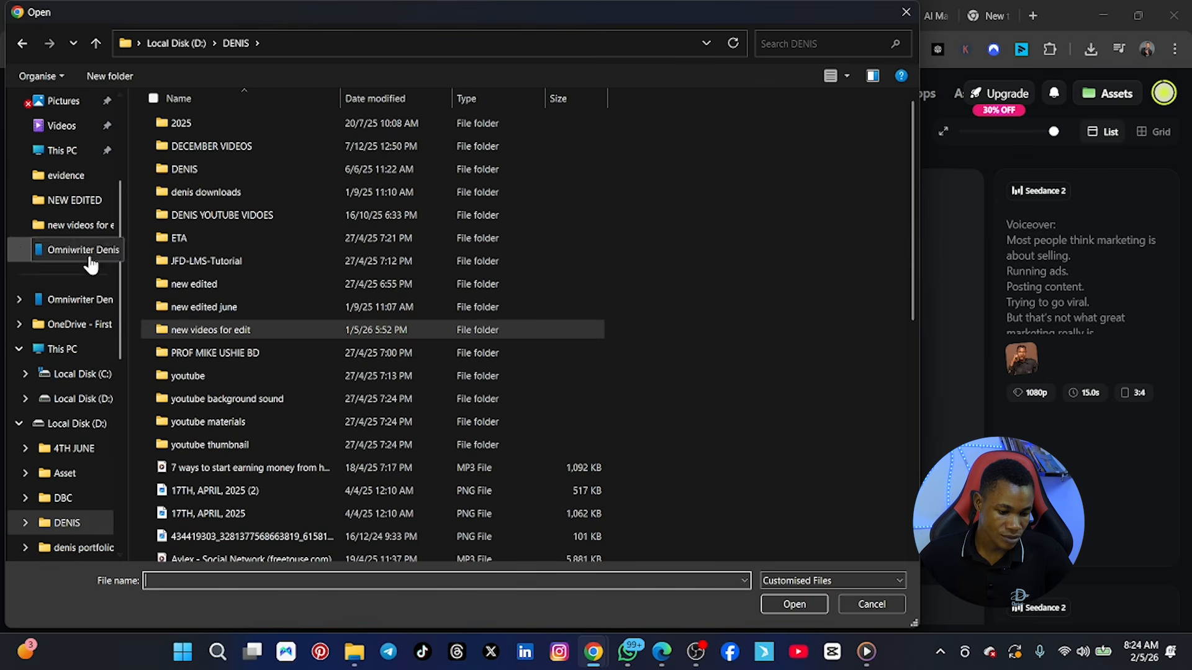
scroll(91, 248, "up", 3)
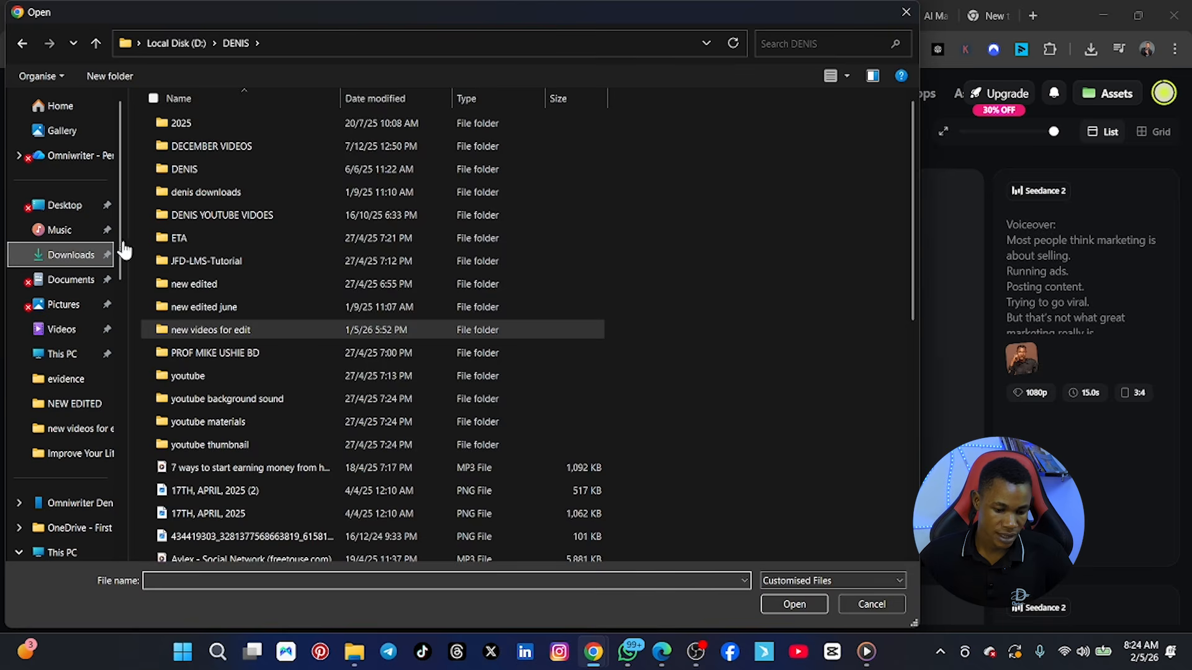
left_click(71, 255)
double_click(760, 168)
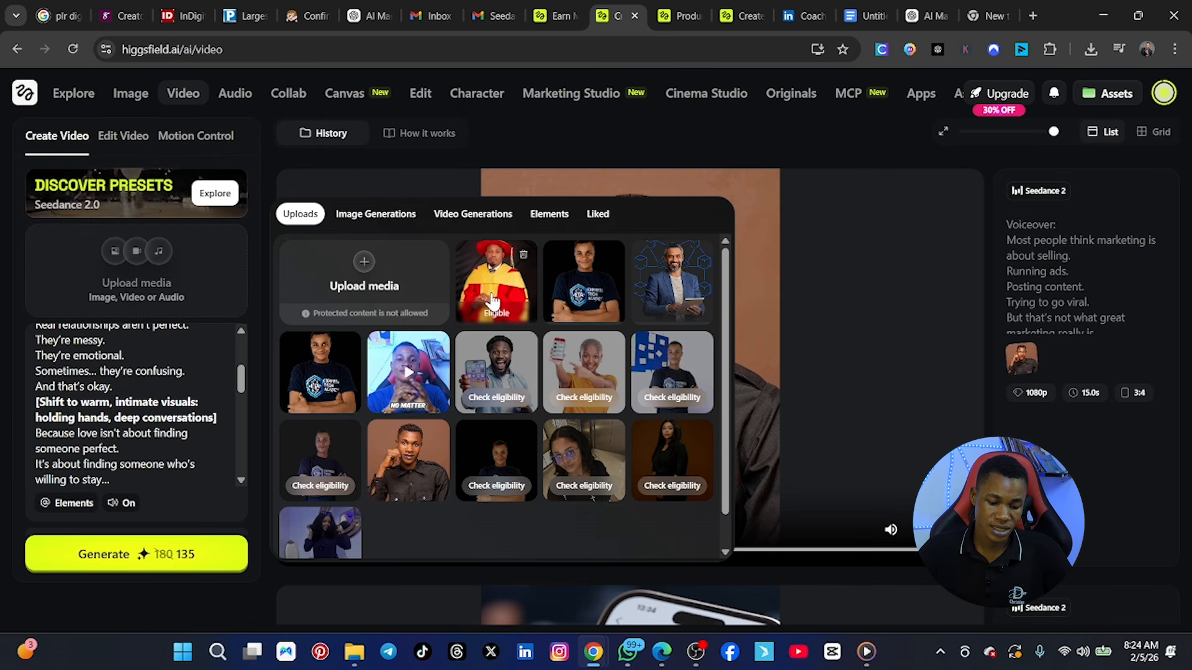
left_click(498, 300)
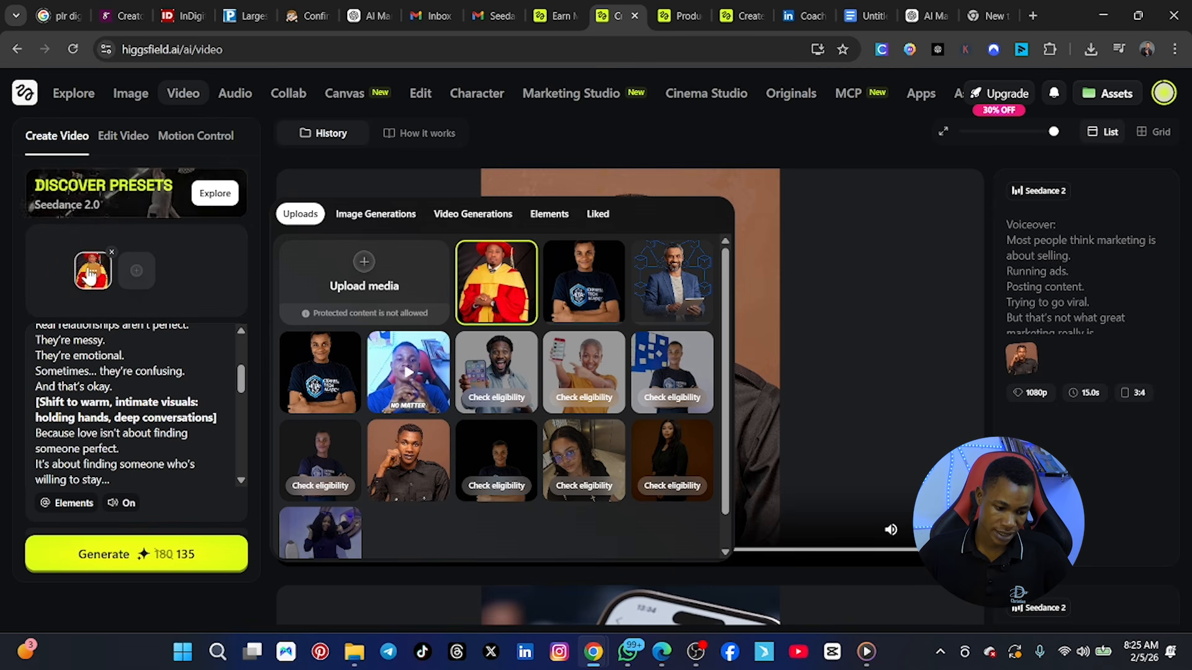
Step: Check the start of the relationship script in the prompt and generate the video from it and the gown photo
scroll(80, 390, "up", 3)
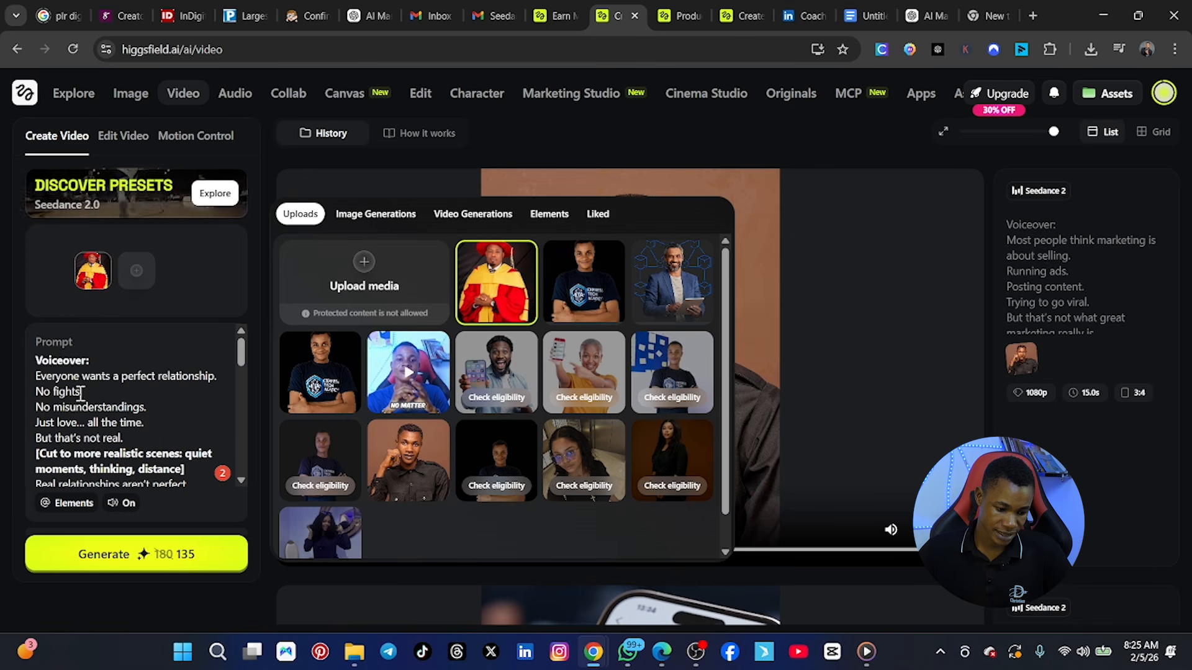
left_click(103, 396)
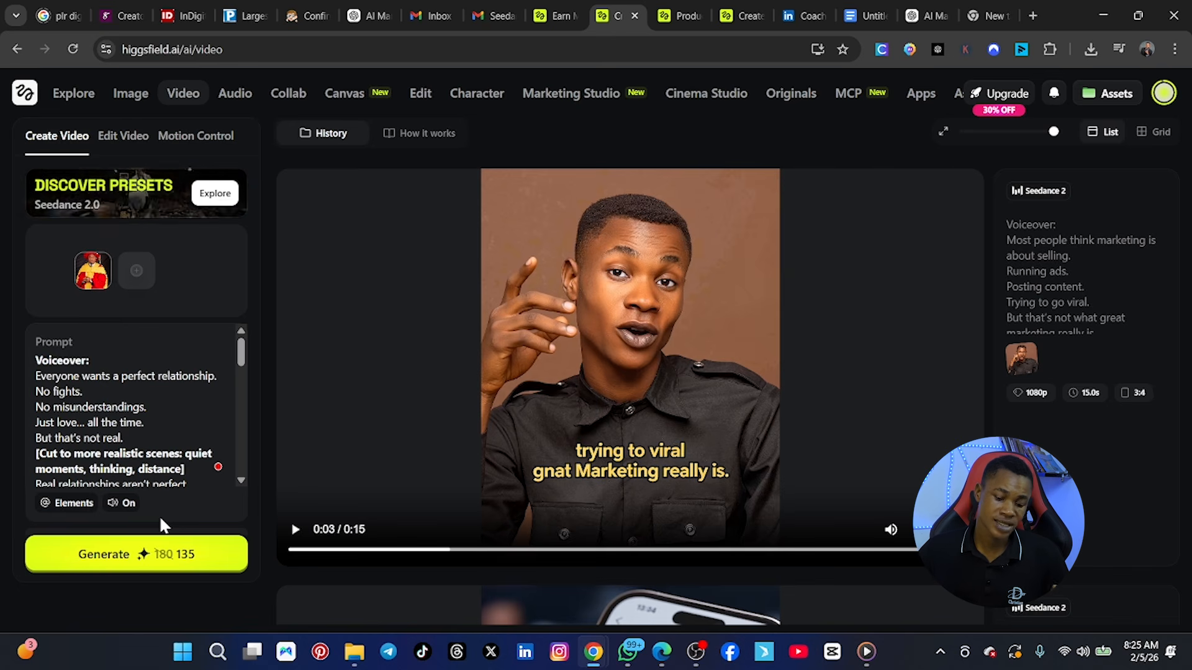
left_click(161, 561)
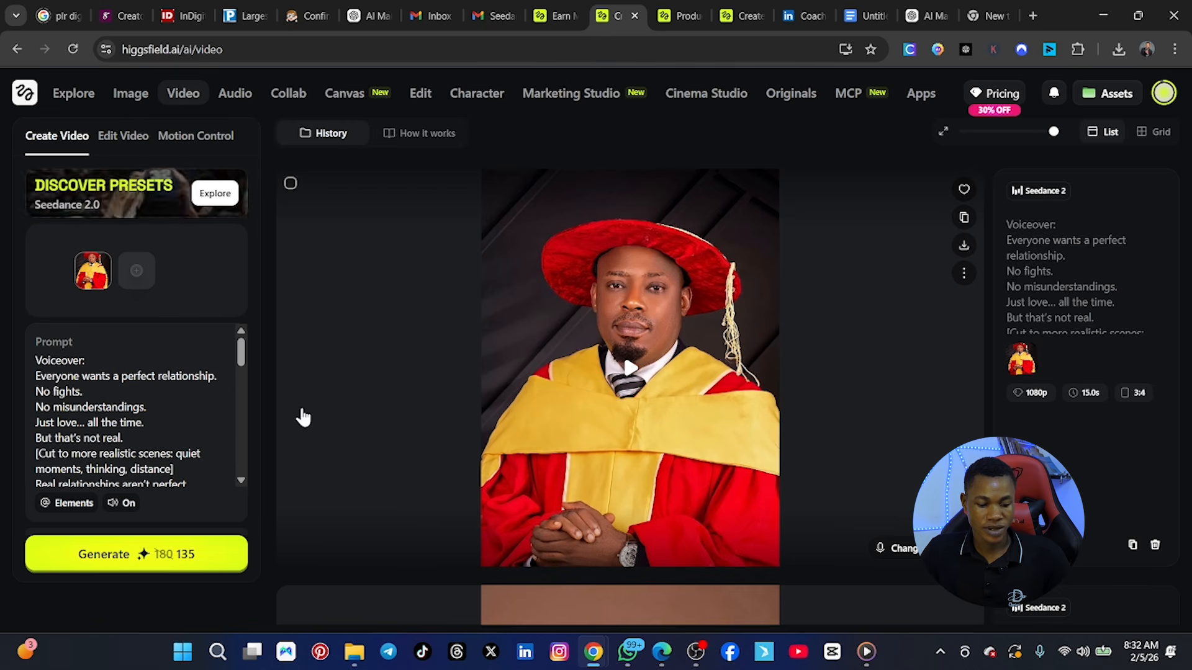
Step: Preview the first seconds of the new gown video and of the earlier marketing video, pausing each
left_click(644, 365)
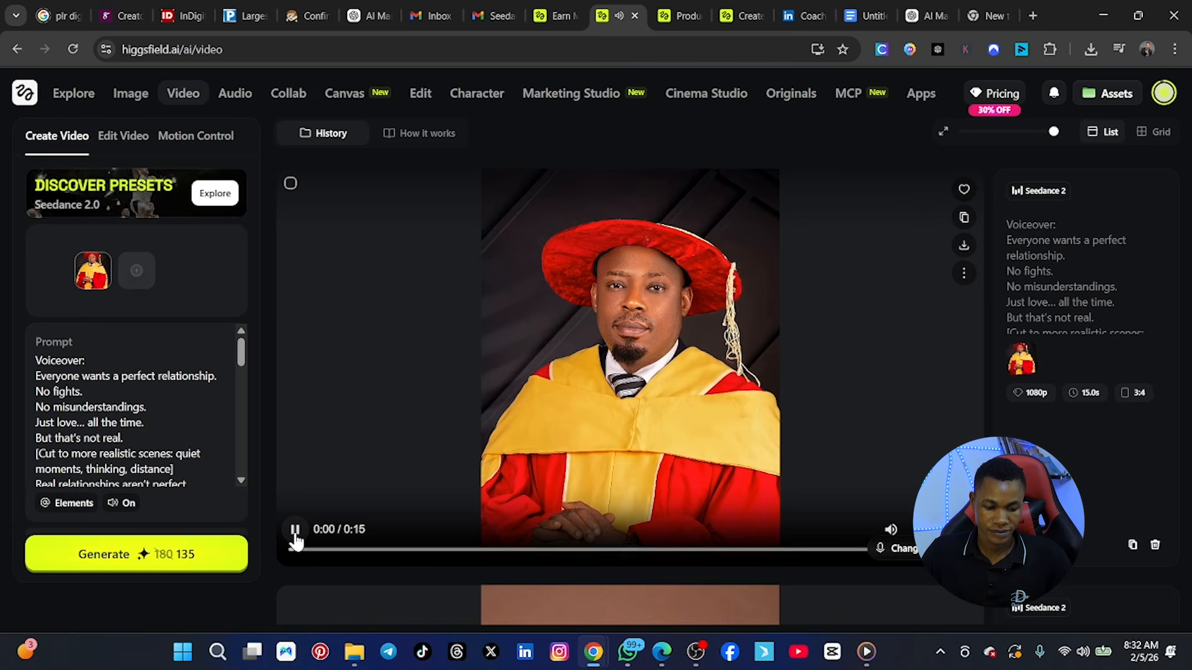
left_click(294, 530)
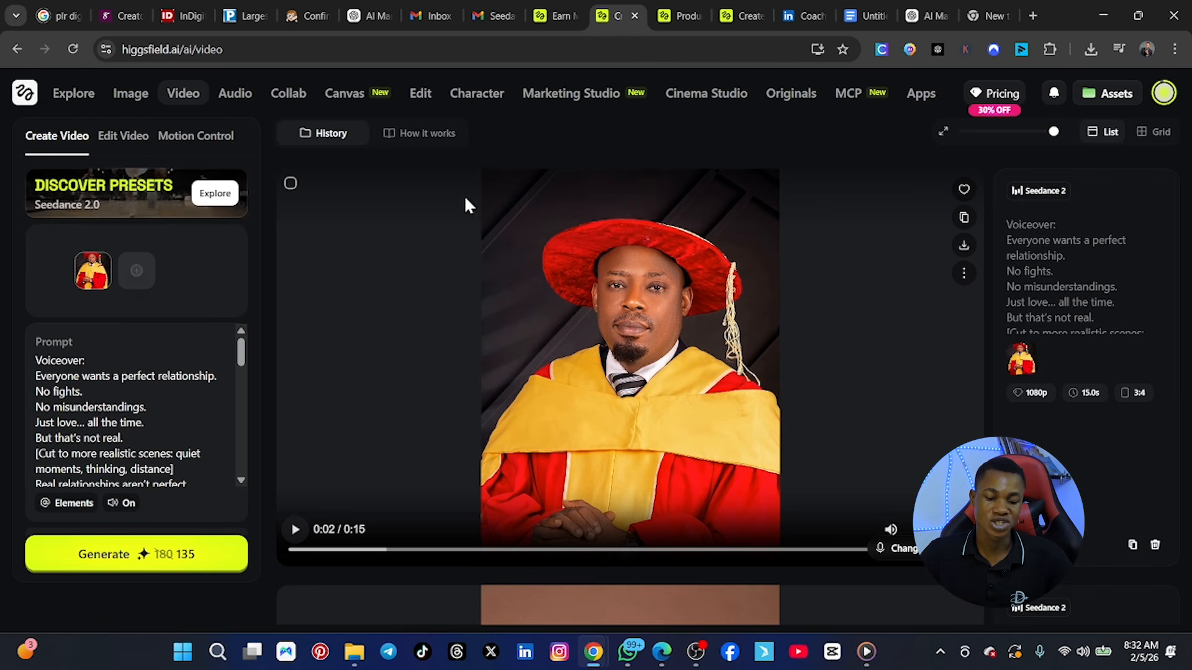
scroll(659, 328, "down", 6)
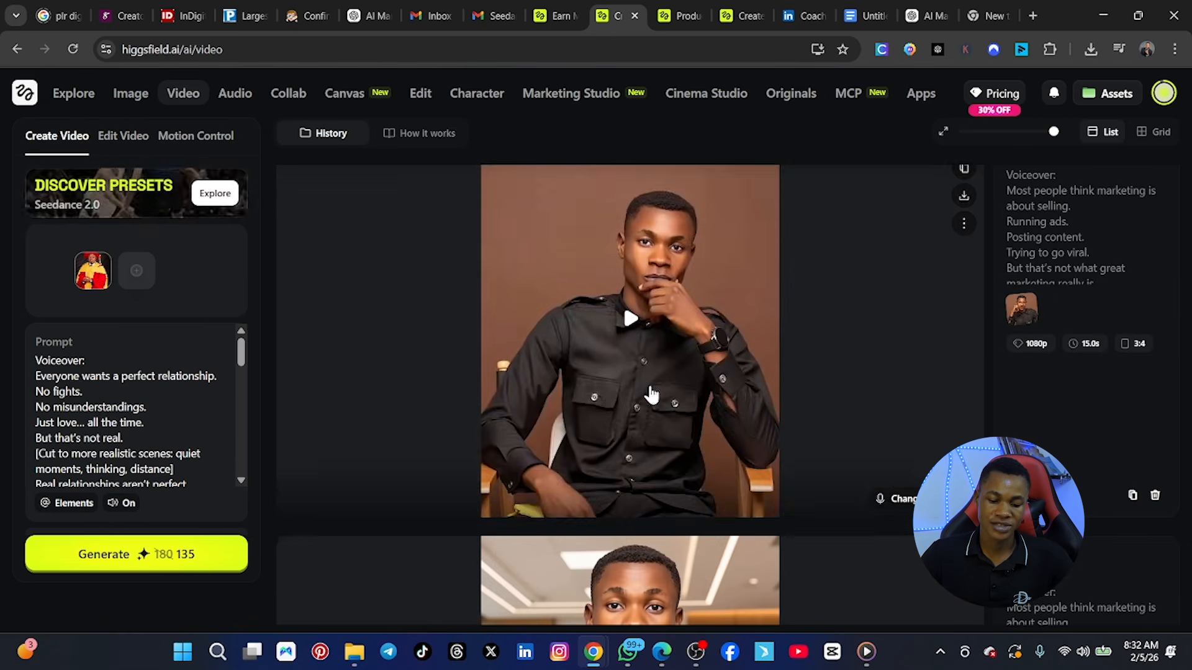
left_click(631, 319)
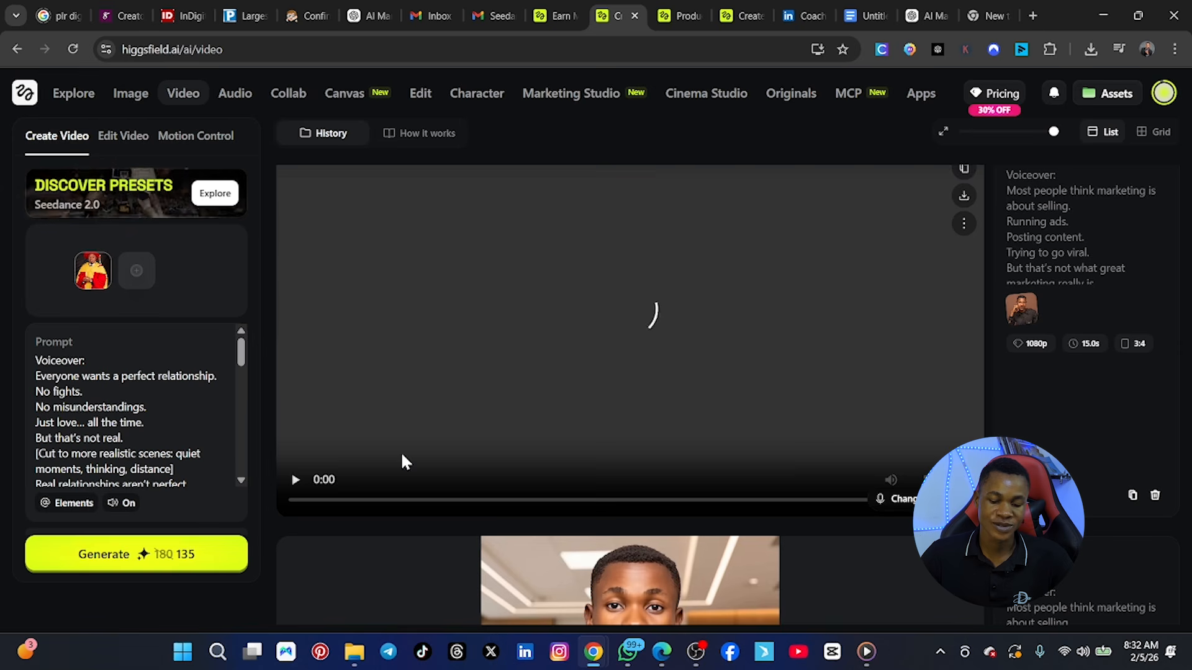
left_click(295, 480)
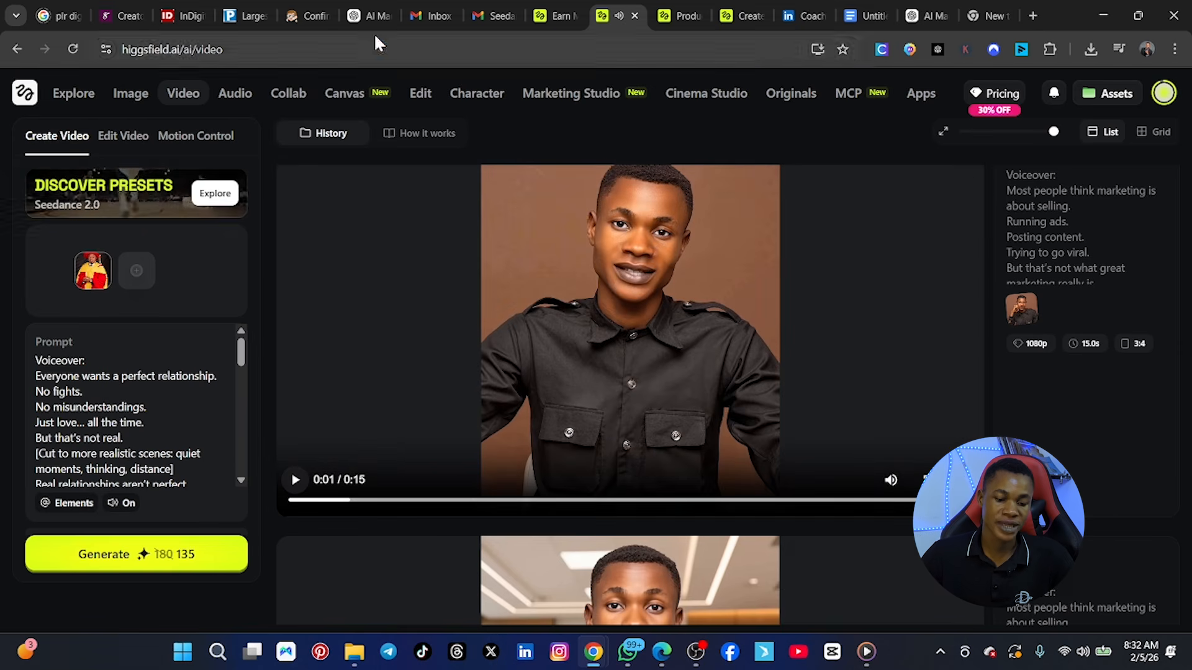
Step: Switch to the ChatGPT chat to view the relationship script, and return to the newest video in the Higgsfield history
left_click(373, 13)
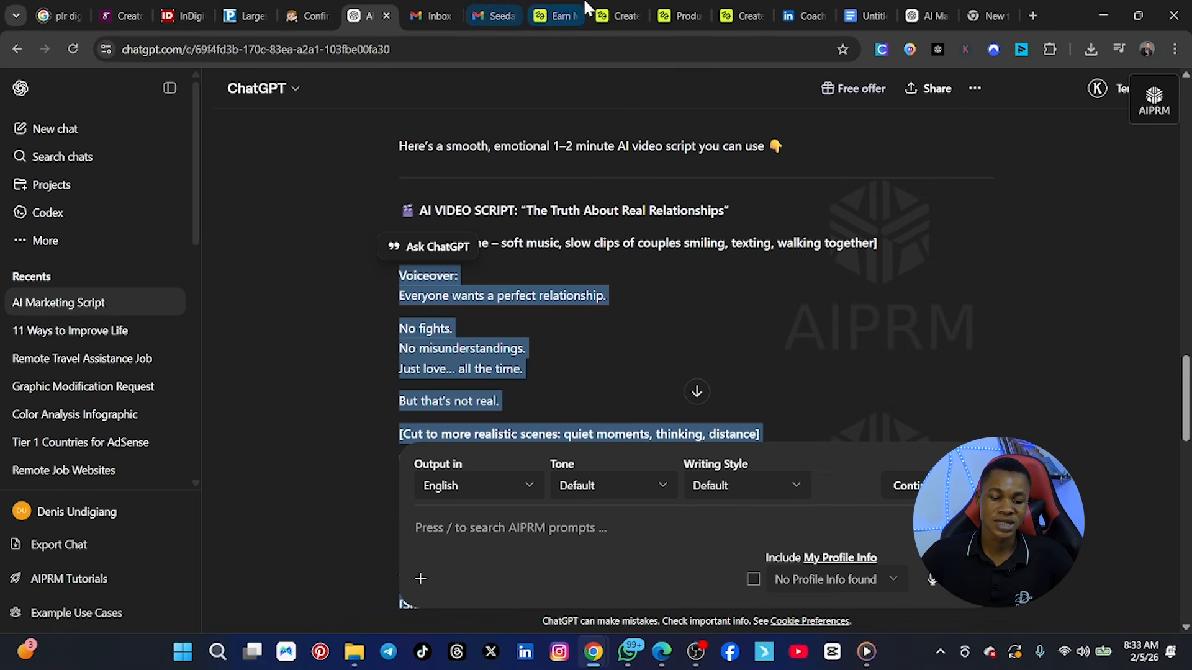
left_click(615, 14)
scroll(571, 326, "up", 5)
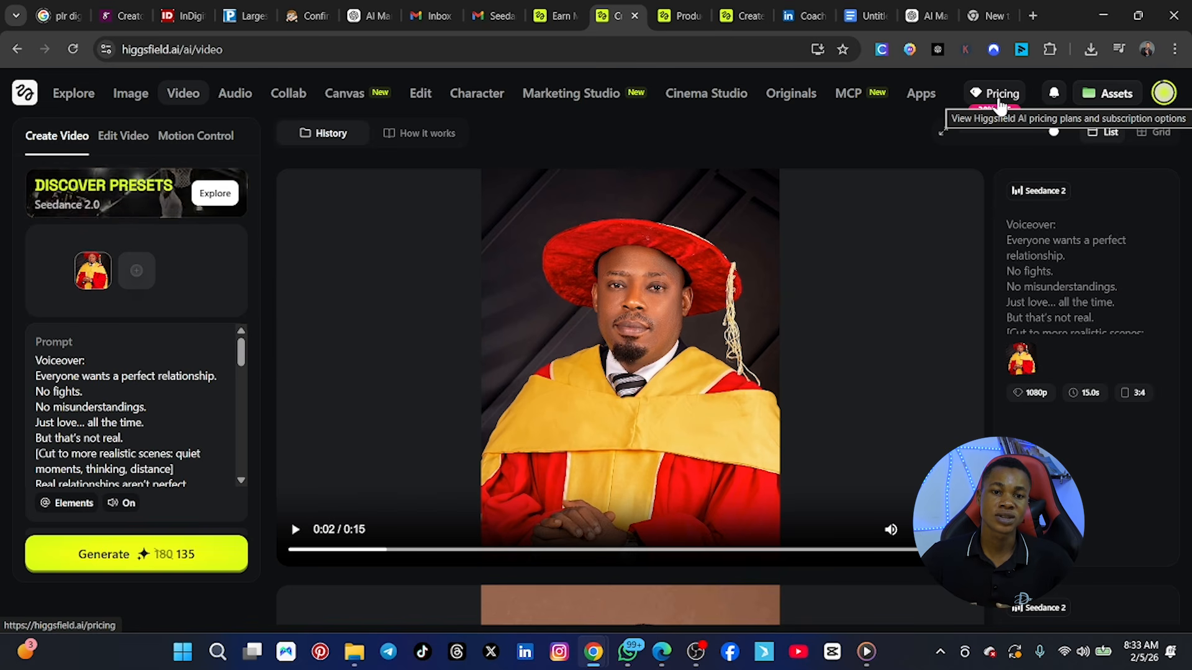
Step: Open the Higgsfield pricing page and compare the Ultra and Business plans' credits, annual prices, features and unlimited models
left_click(999, 105)
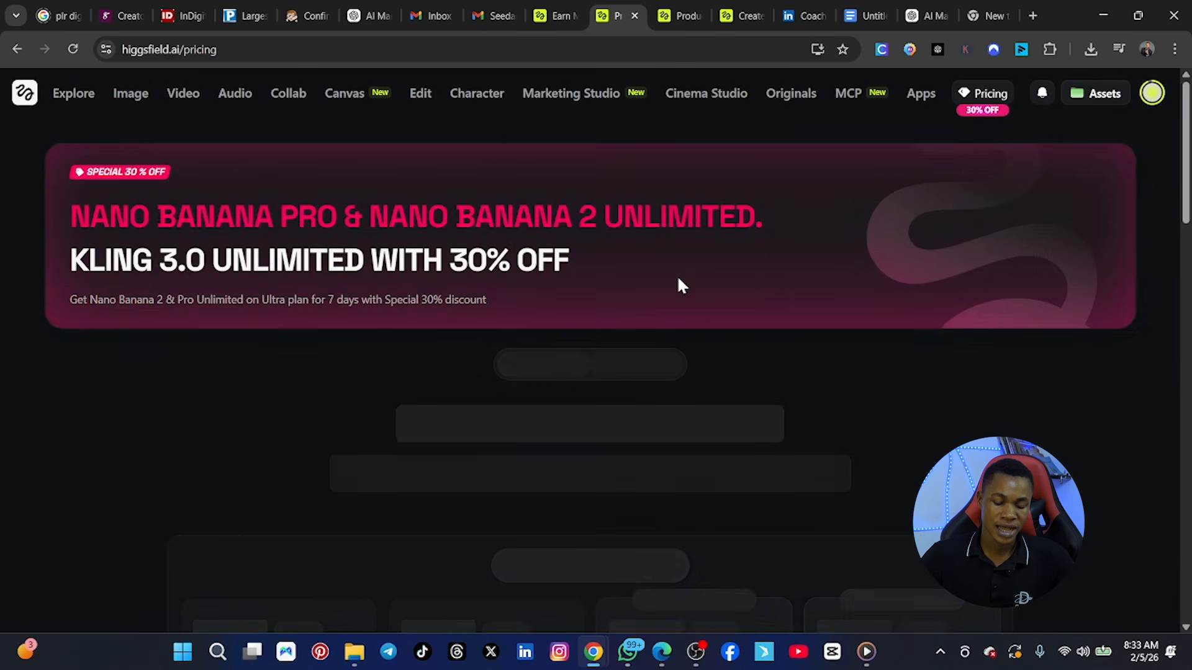
scroll(605, 422, "down", 2)
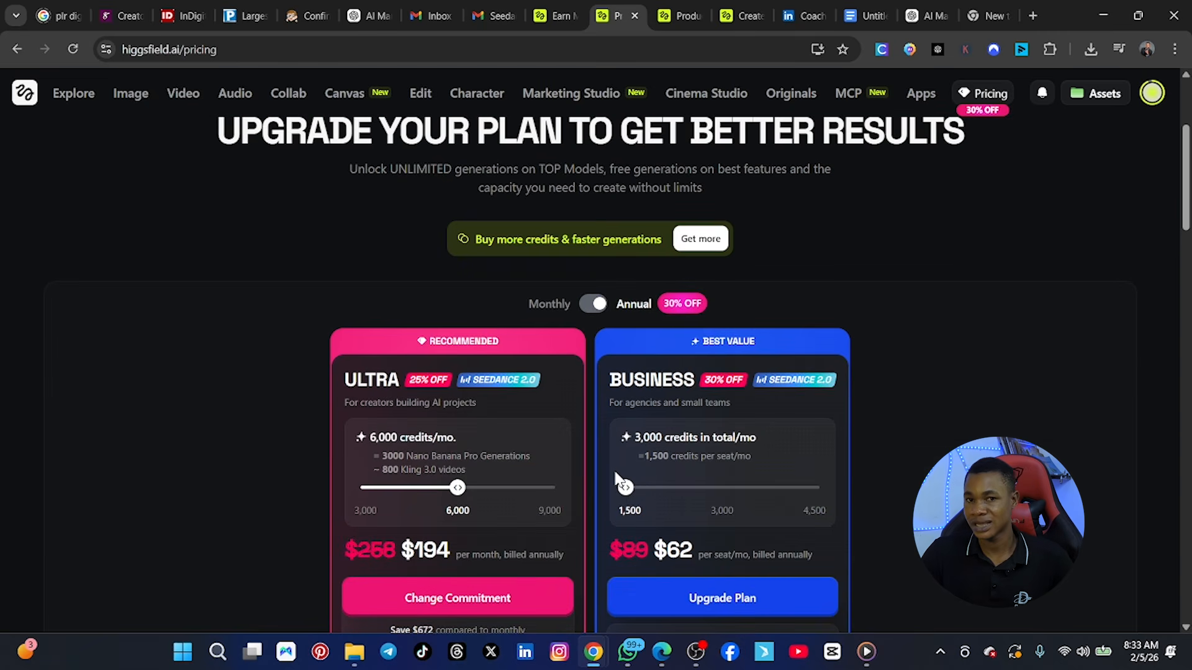
scroll(621, 490, "down", 1)
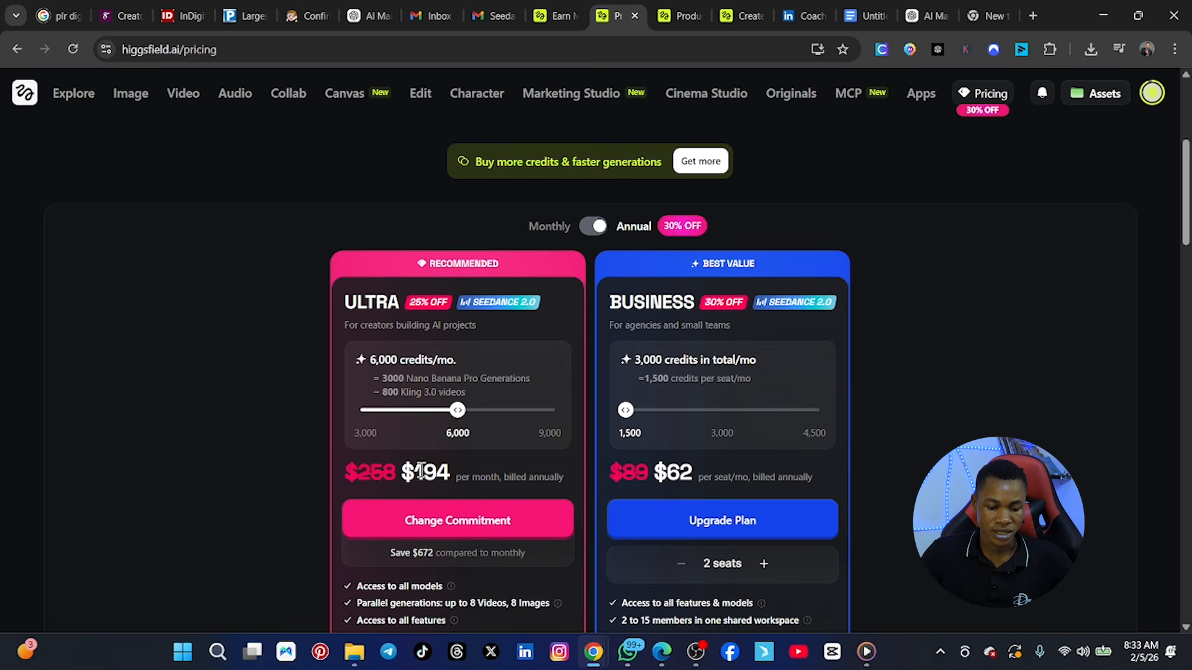
scroll(460, 467, "down", 2)
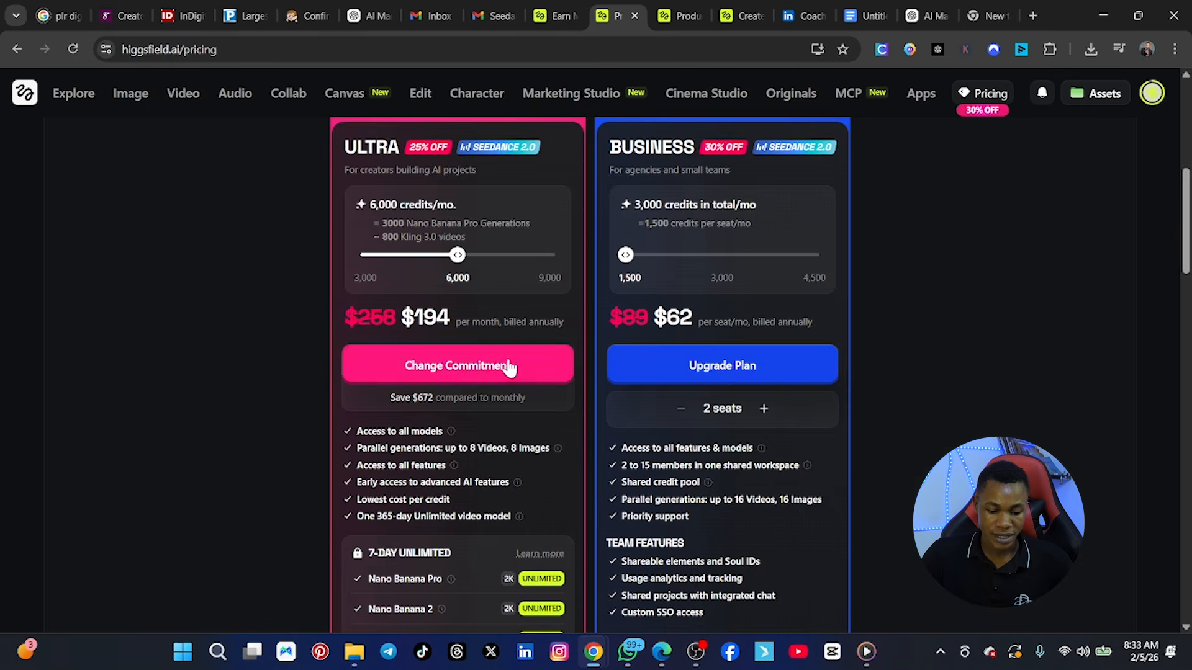
scroll(509, 365, "down", 1)
scroll(521, 285, "down", 1)
scroll(503, 354, "down", 1)
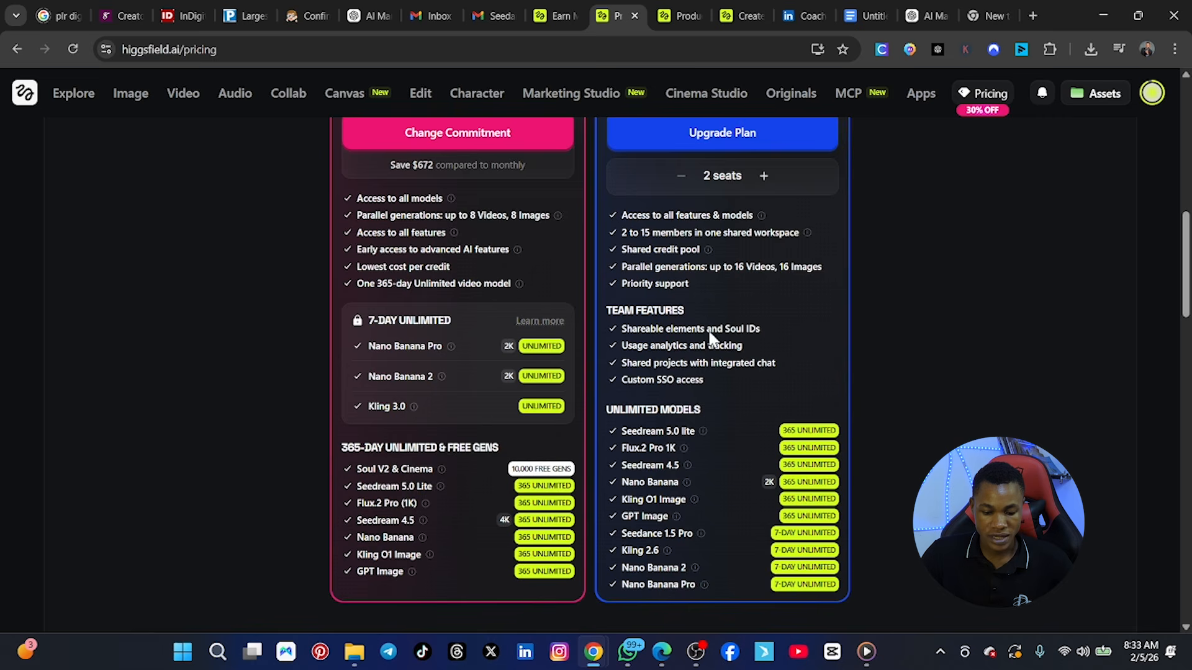
scroll(697, 428, "up", 3)
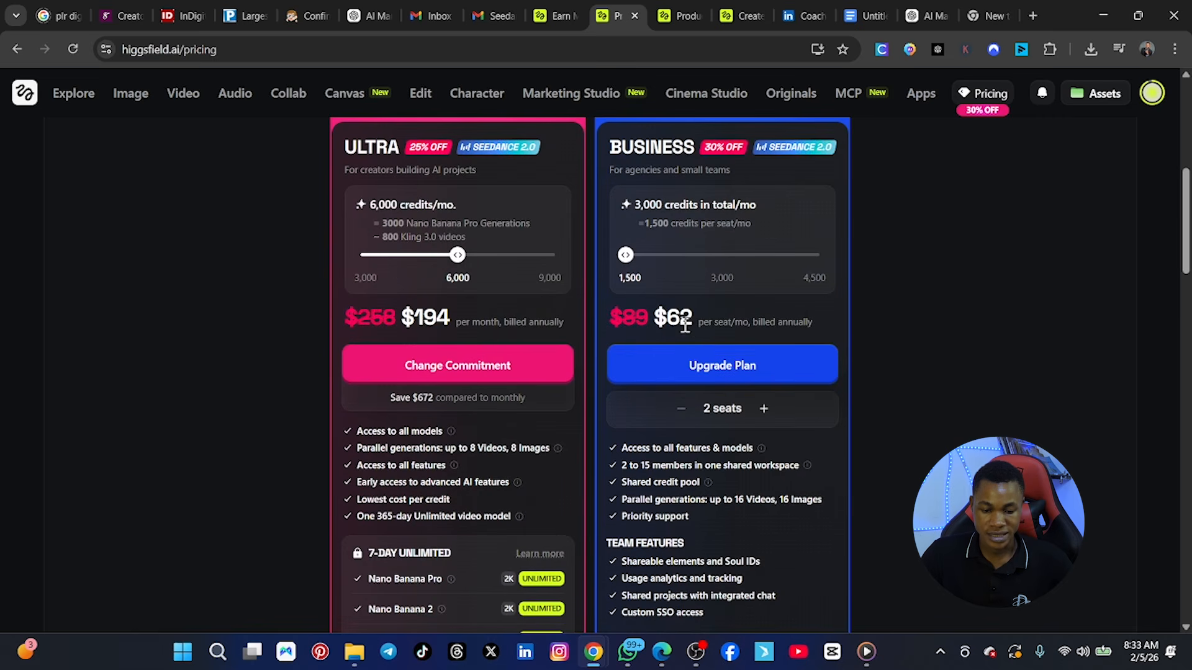
scroll(696, 284, "down", 4)
scroll(714, 390, "up", 3)
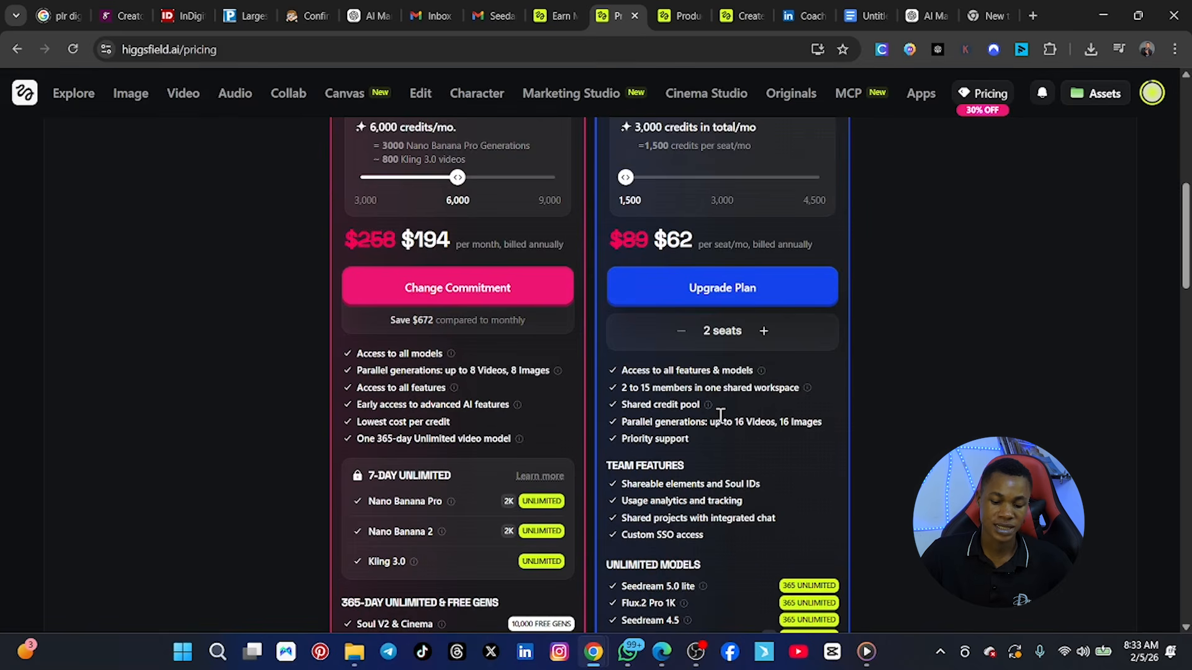
scroll(717, 426, "down", 2)
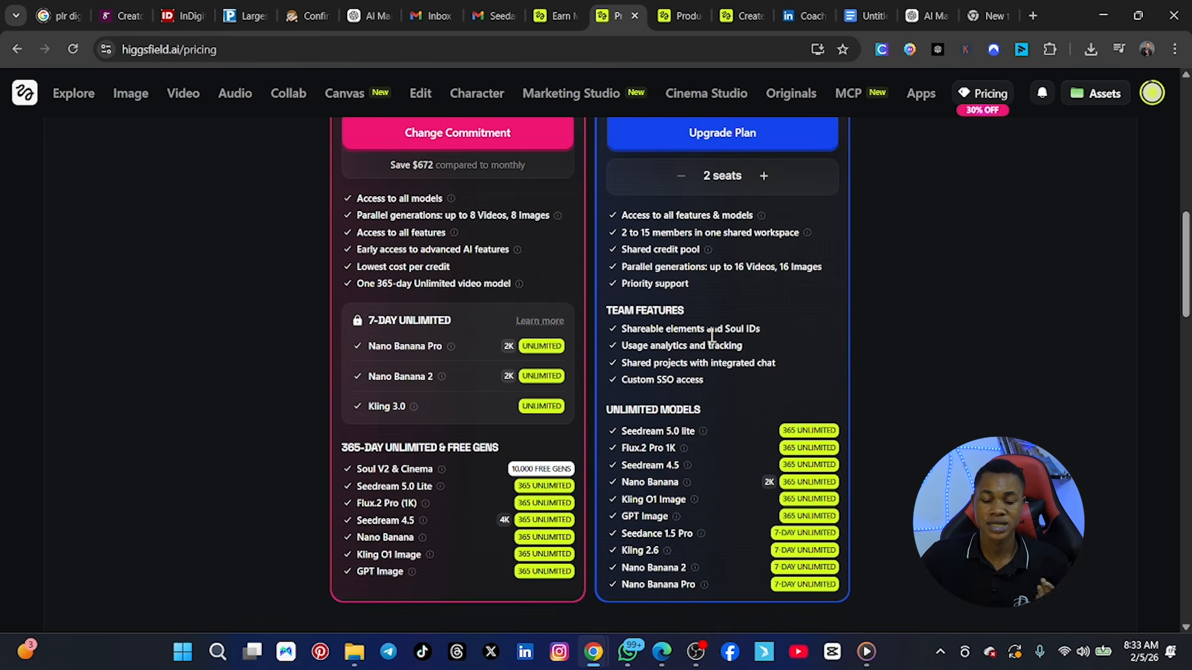
scroll(714, 301, "up", 5)
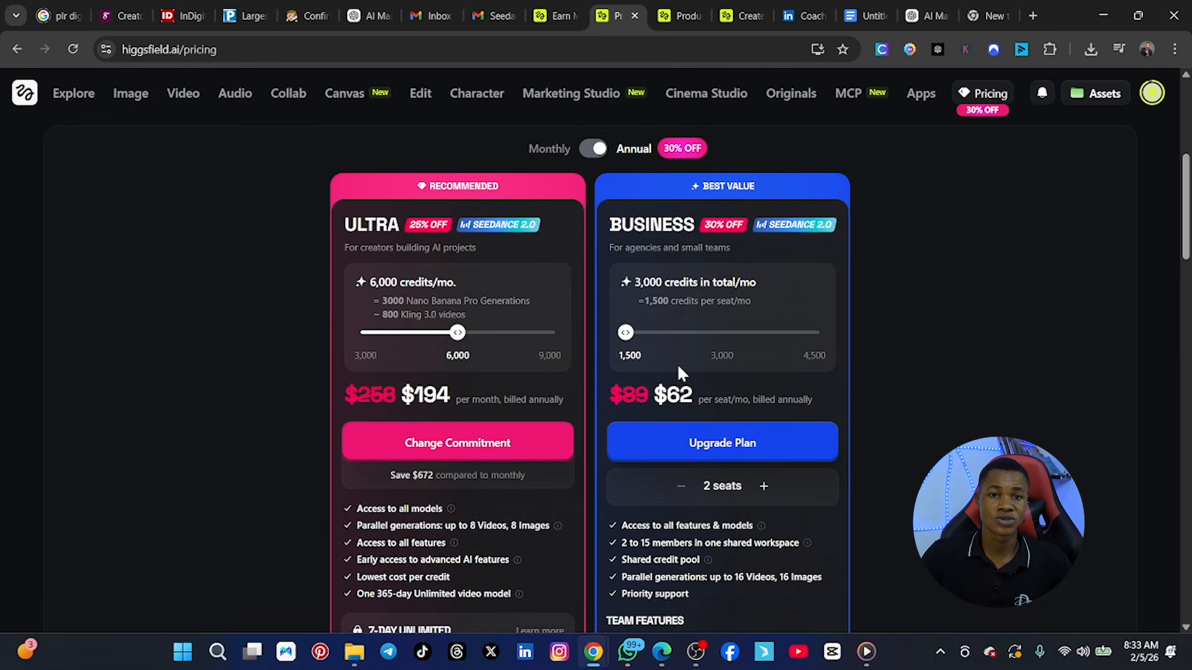
scroll(714, 410, "down", 10)
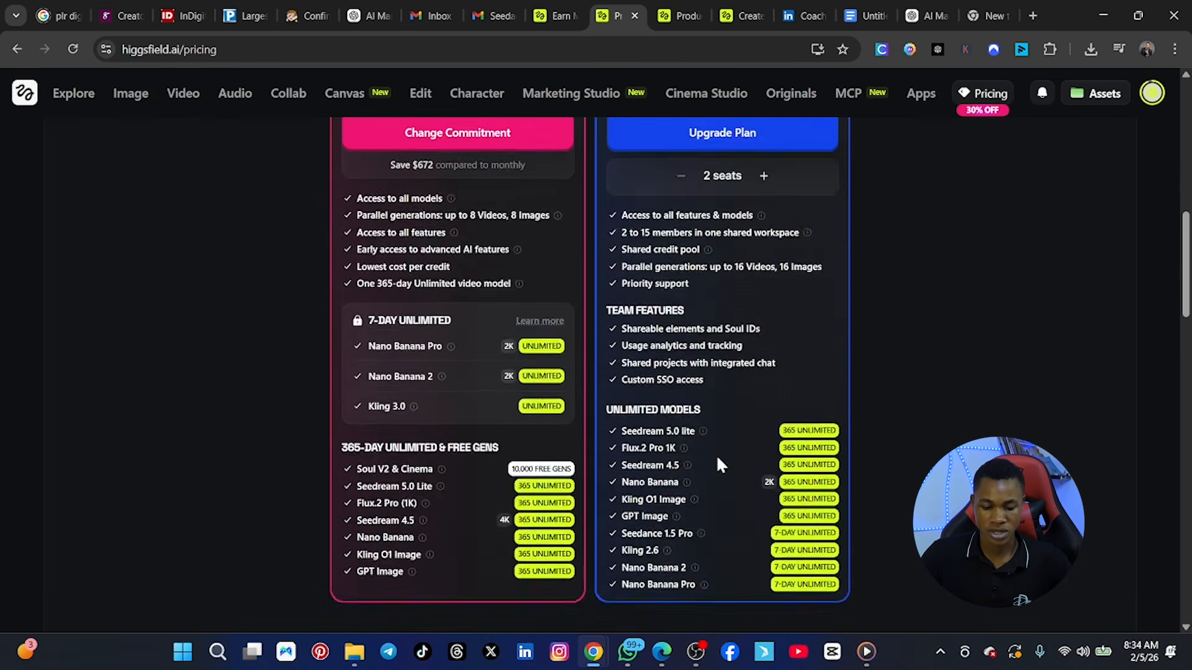
scroll(758, 453, "up", 4)
scroll(758, 455, "up", 12)
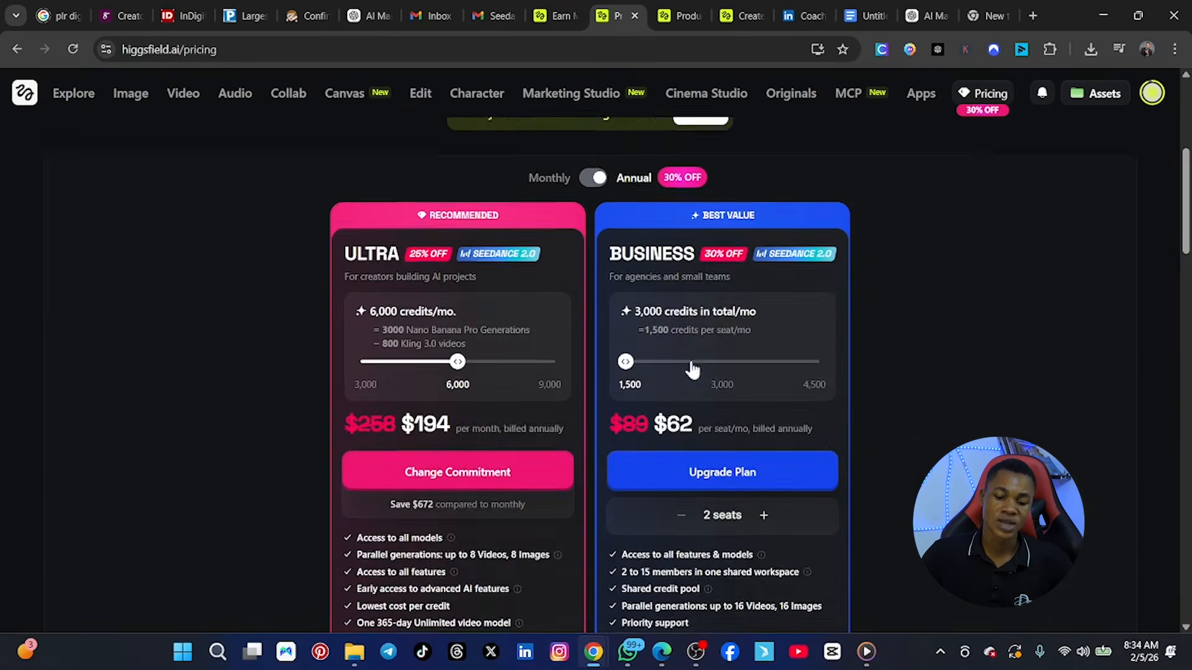